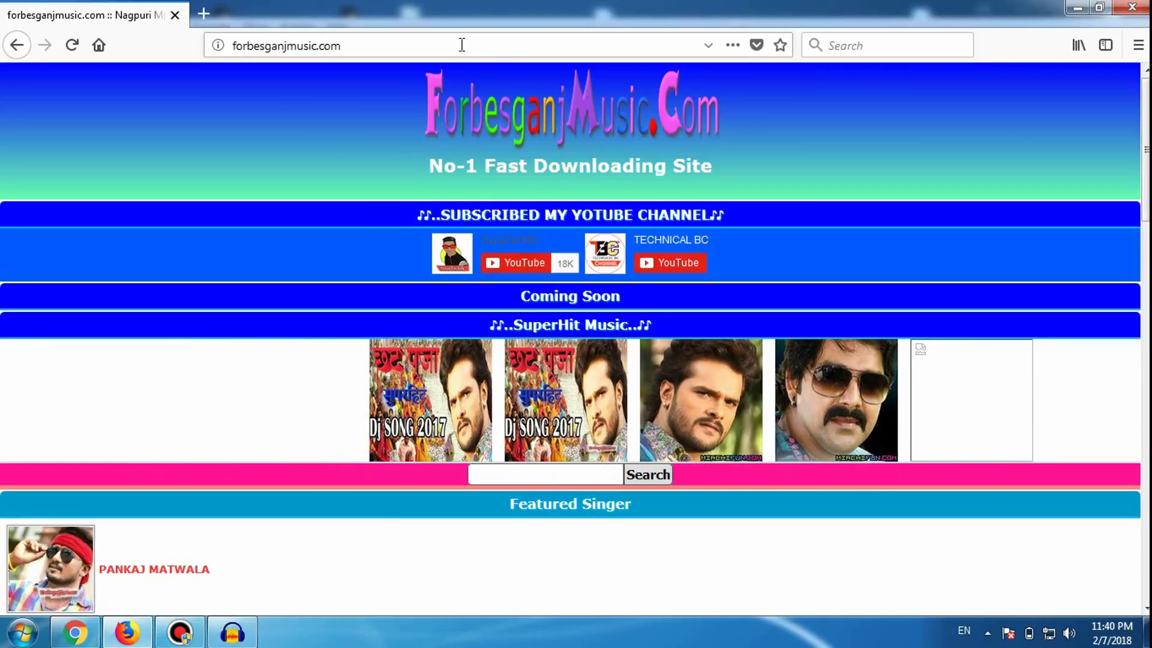
# Step: Open the cPanel file manager for forbesganjmusic.com and go into the public_html folder
pyautogui.scroll(-3, 357, 406)
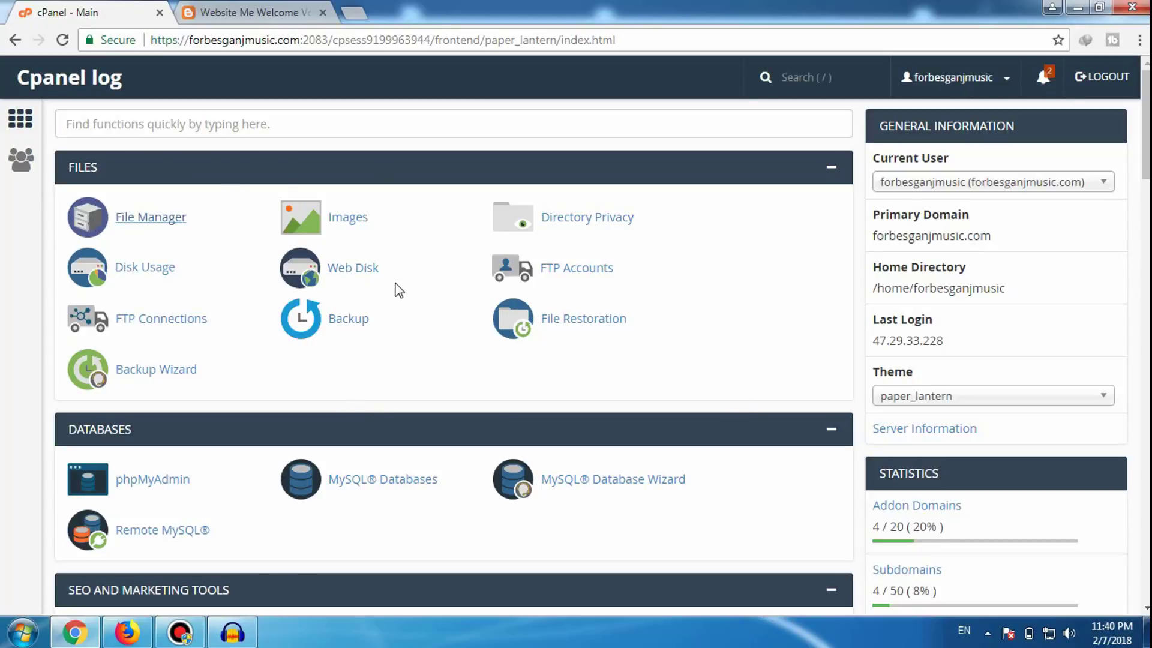
pyautogui.click(138, 220)
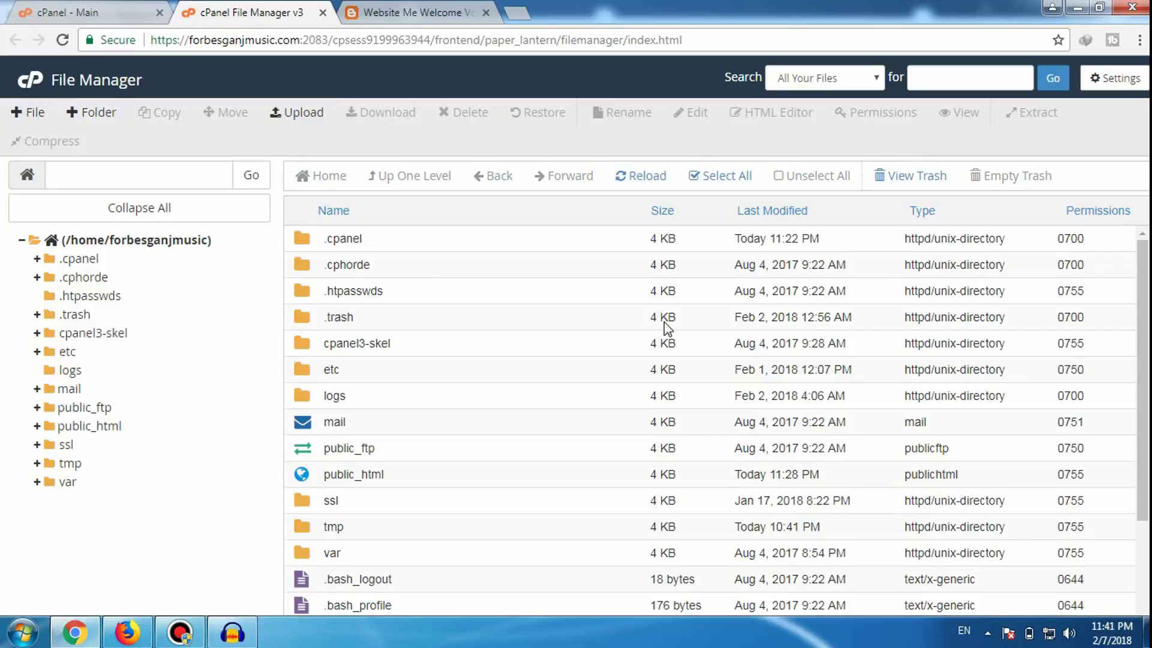
pyautogui.click(436, 470)
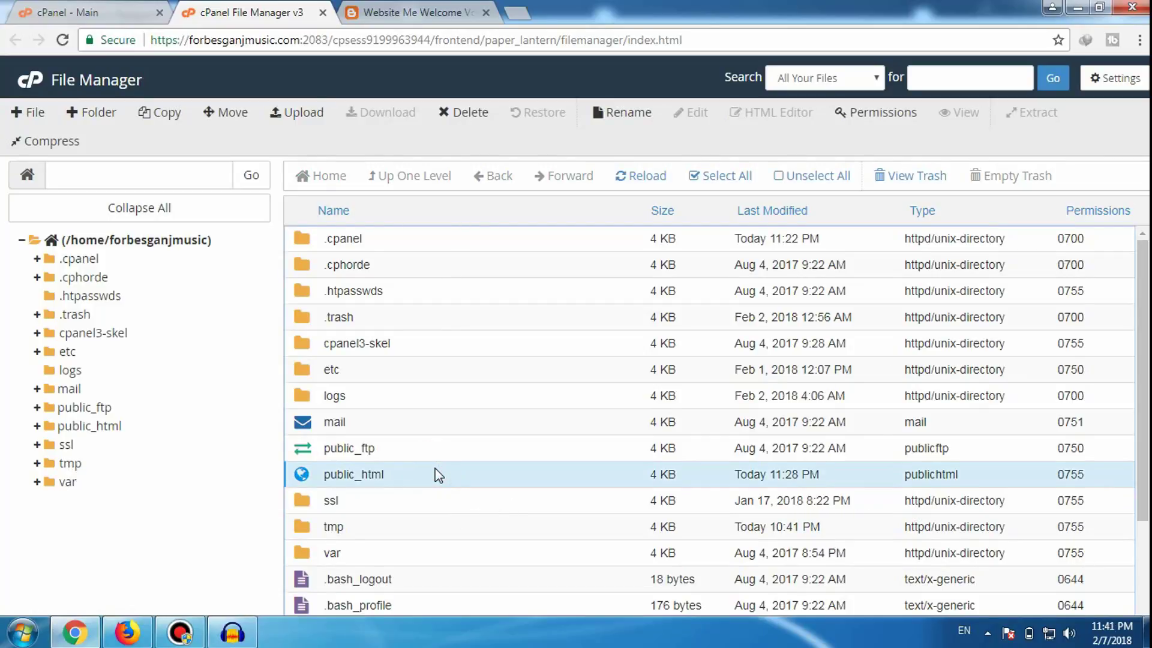
pyautogui.doubleClick(427, 474)
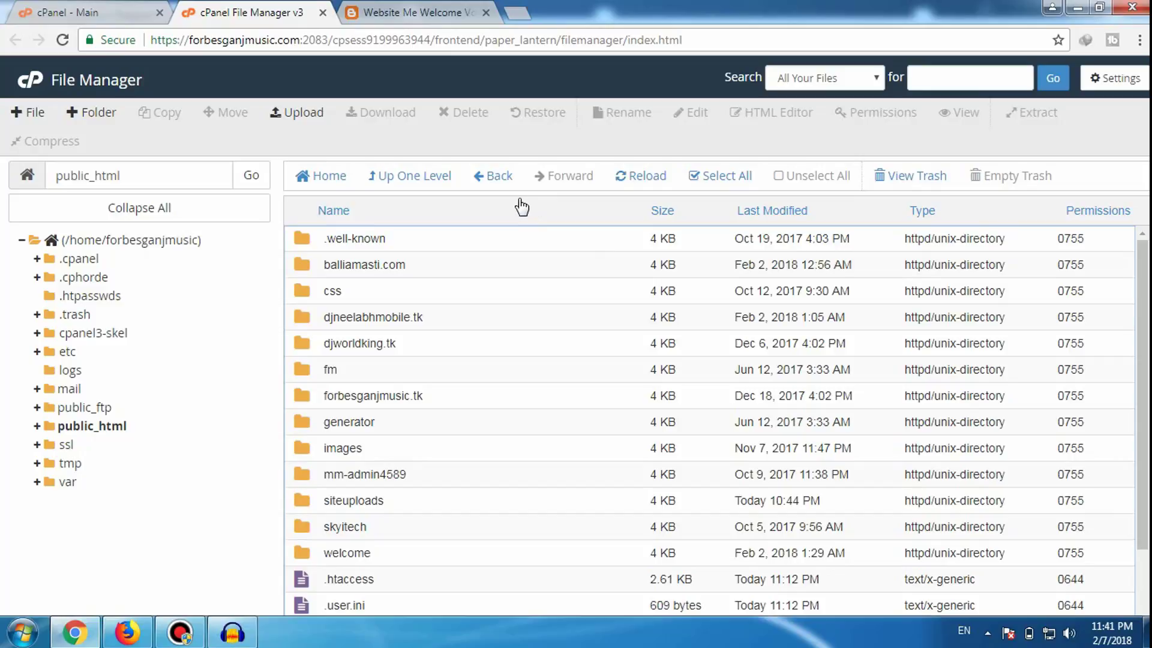
# Step: Go through the blog article on setting a website welcome voice tag and open its second Welcom Zip download link
pyautogui.click(400, 9)
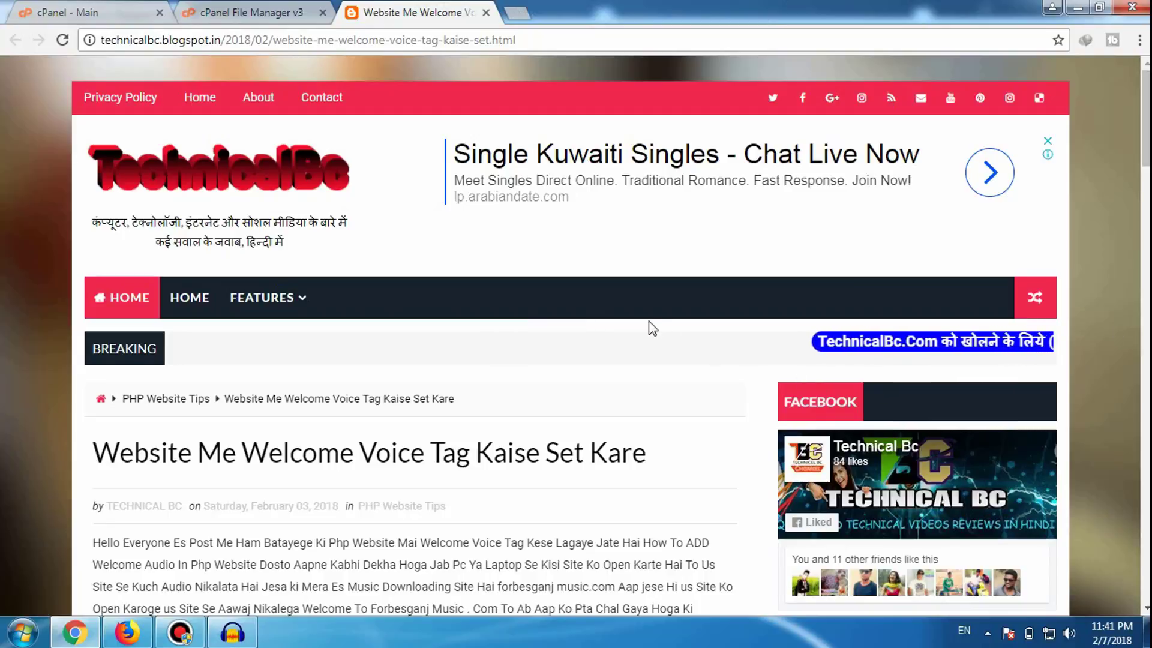
pyautogui.scroll(-3, 648, 322)
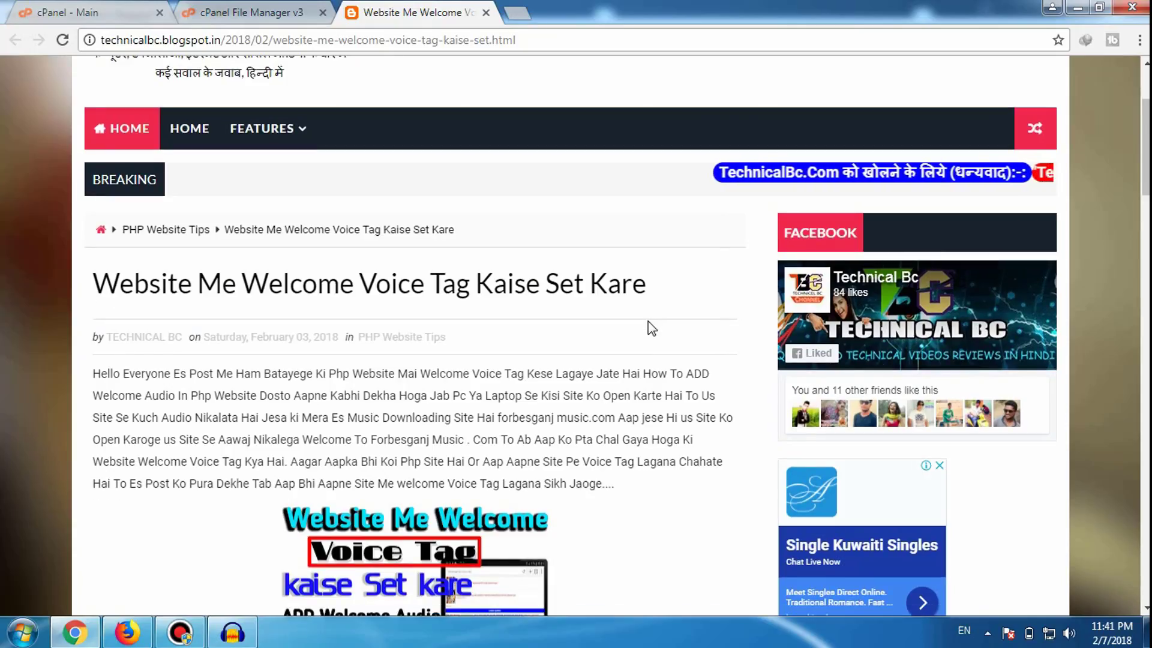
pyautogui.scroll(-3, 676, 346)
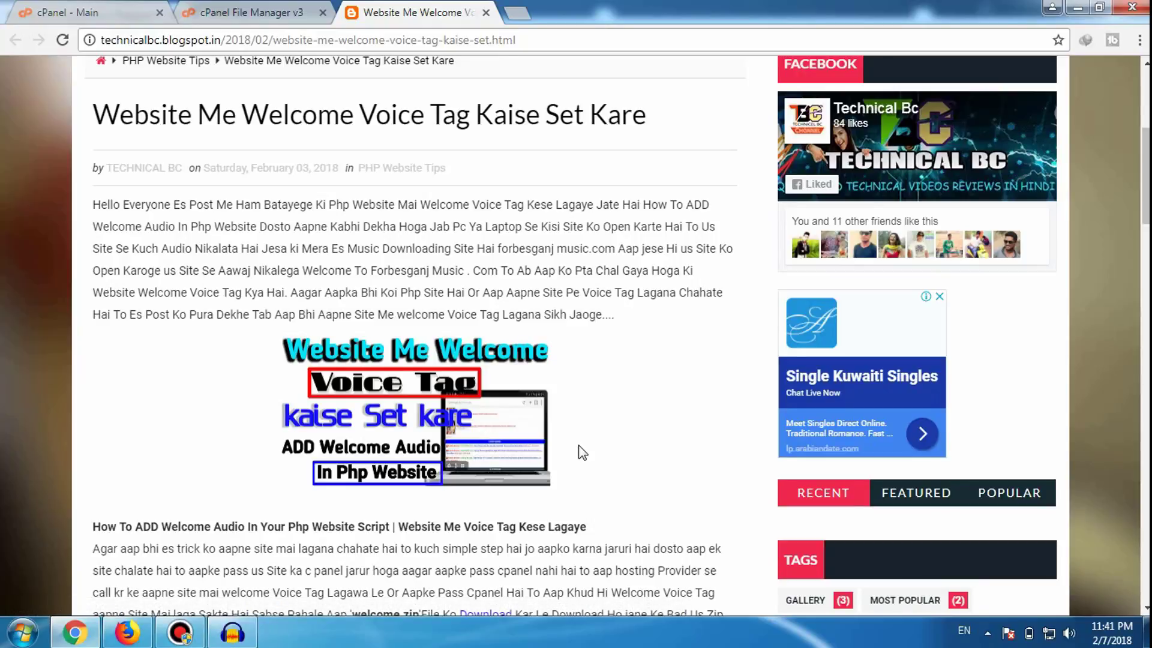
pyautogui.scroll(-3, 582, 453)
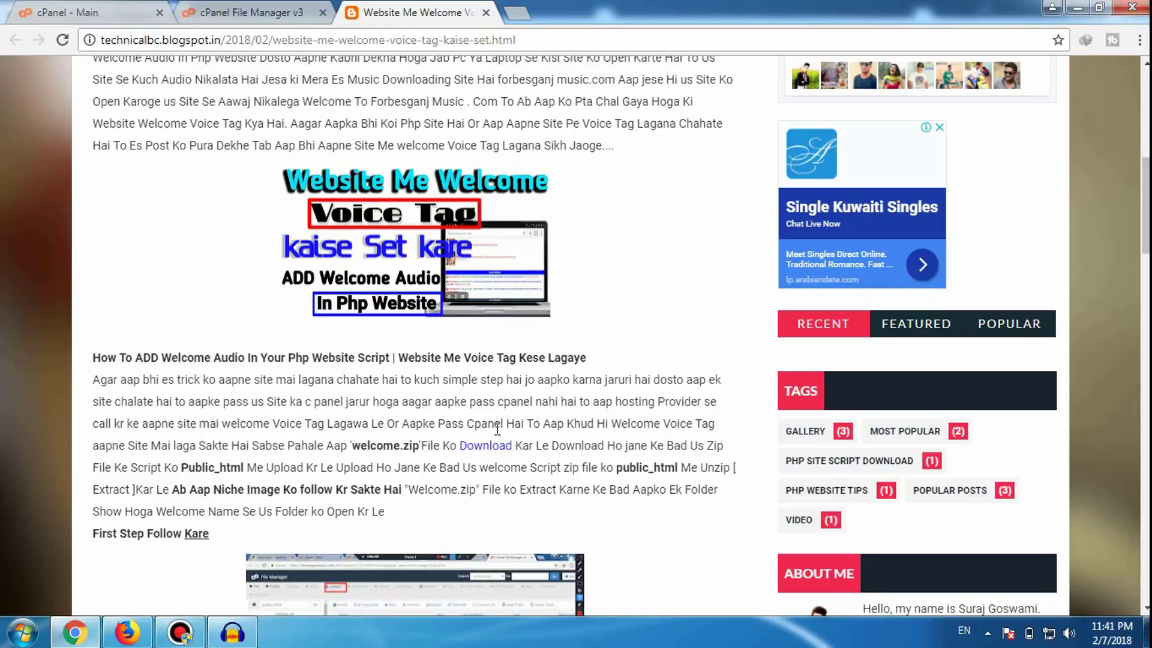
pyautogui.scroll(-1, 497, 429)
pyautogui.scroll(-4, 498, 429)
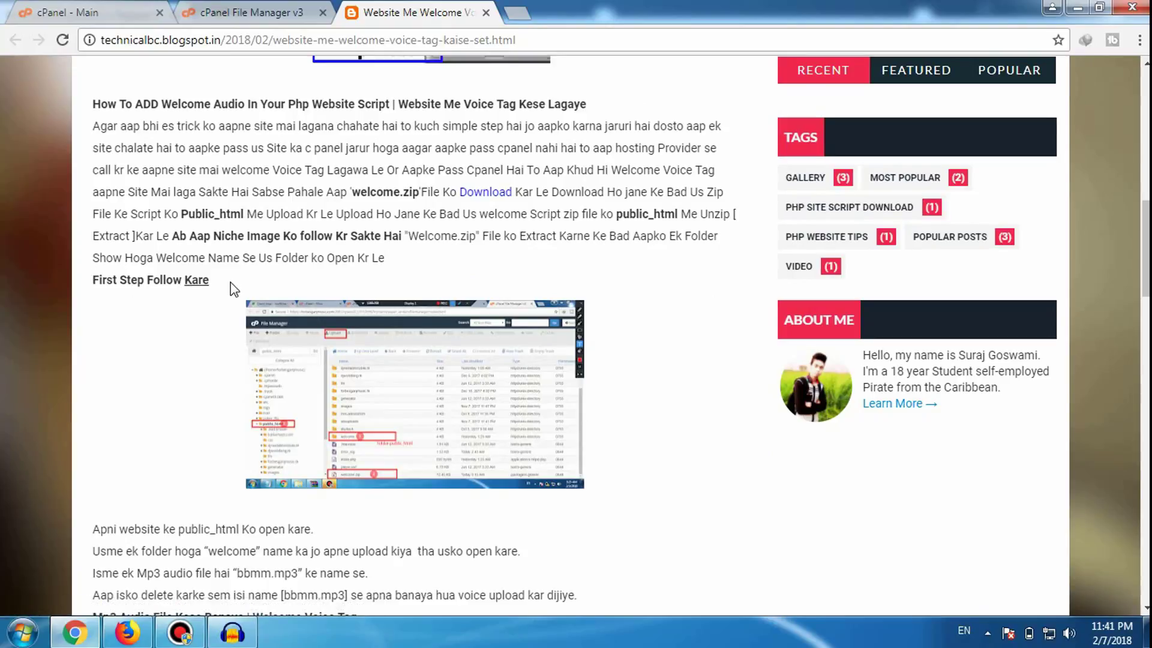
pyautogui.scroll(-5, 522, 389)
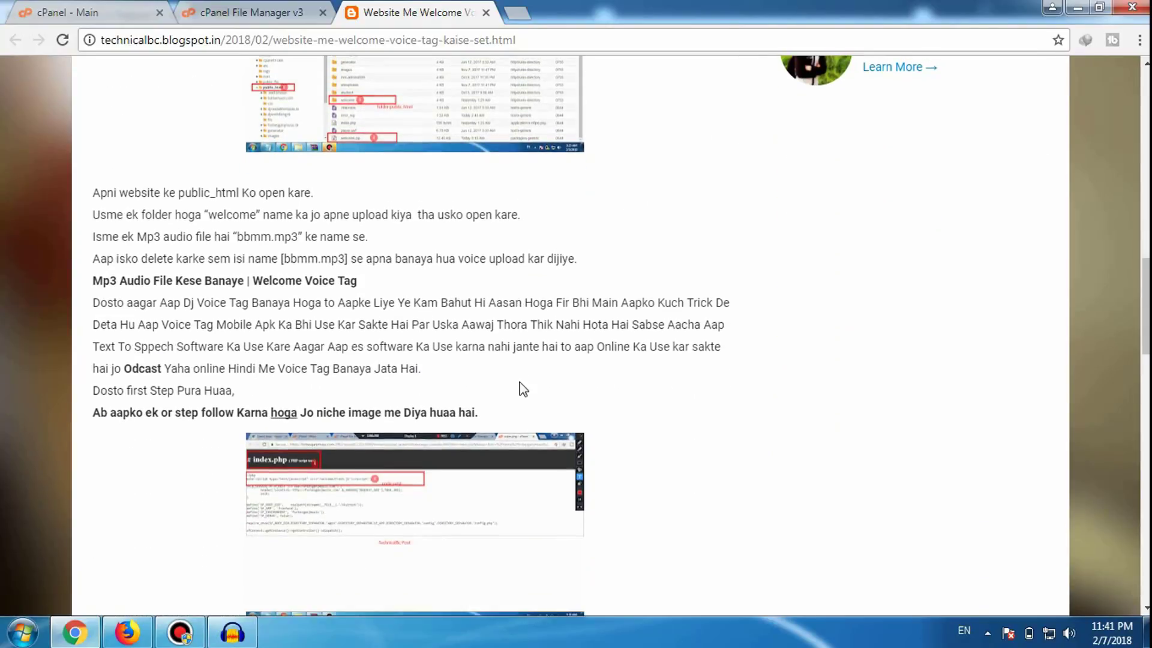
pyautogui.scroll(-4, 523, 388)
pyautogui.scroll(-3, 525, 390)
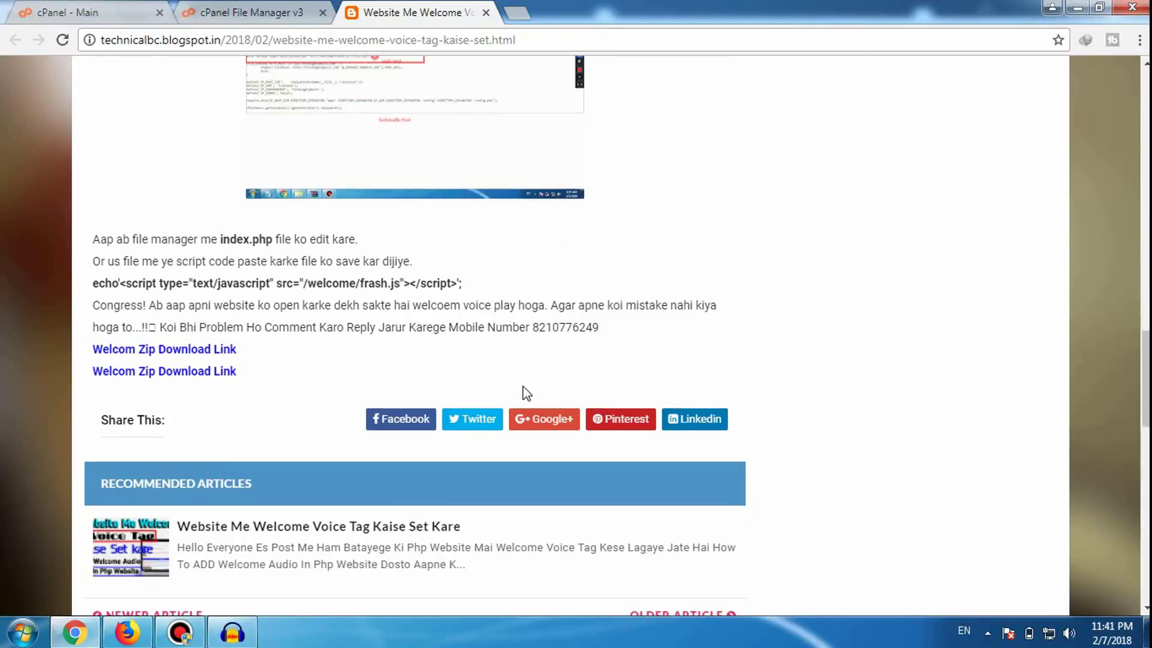
pyautogui.click(174, 369)
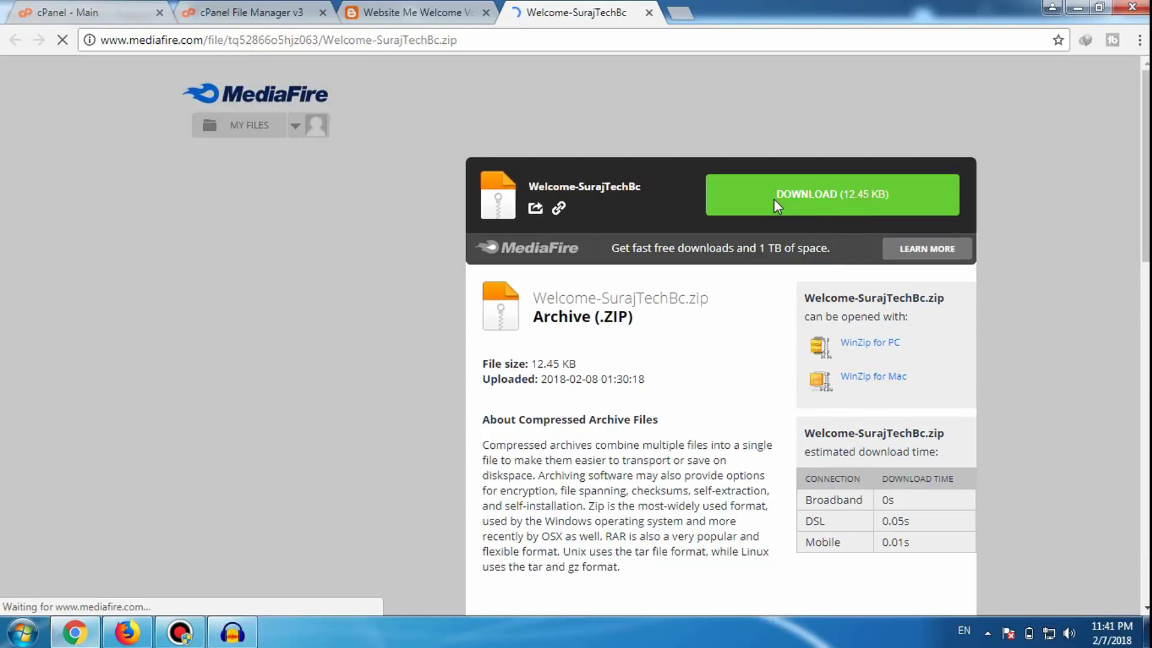
# Step: Upload Welcome-SurajTechBc.zip from the Desktop to public_html in the file manager and return to that folder's listing
pyautogui.click(252, 12)
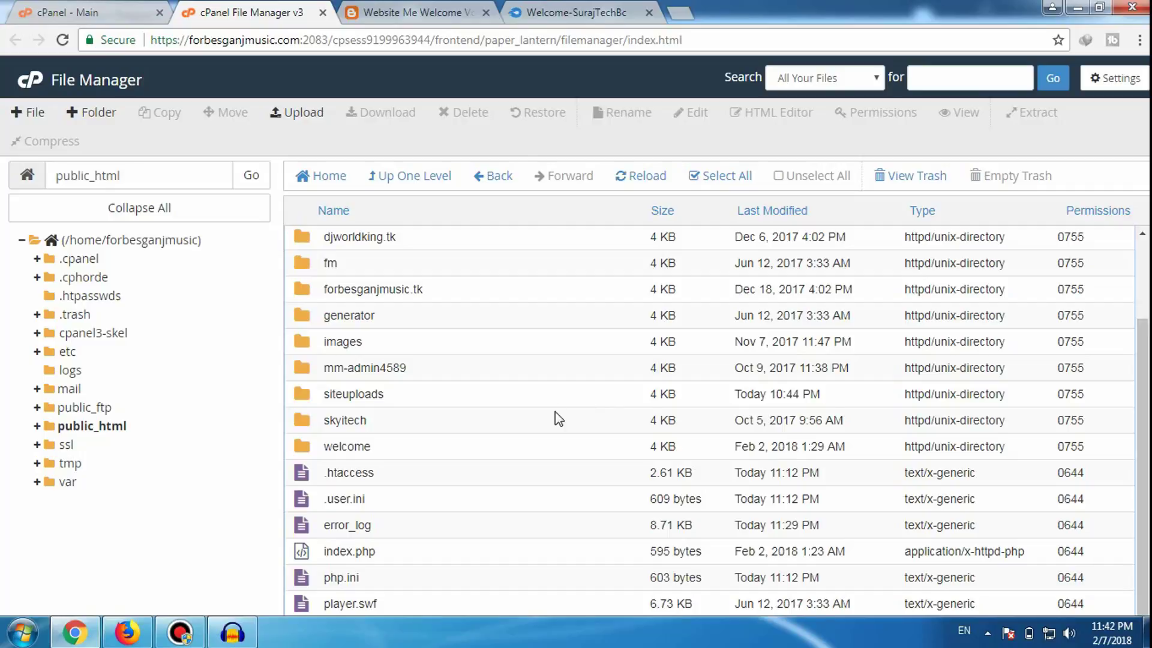
pyautogui.scroll(2, 489, 346)
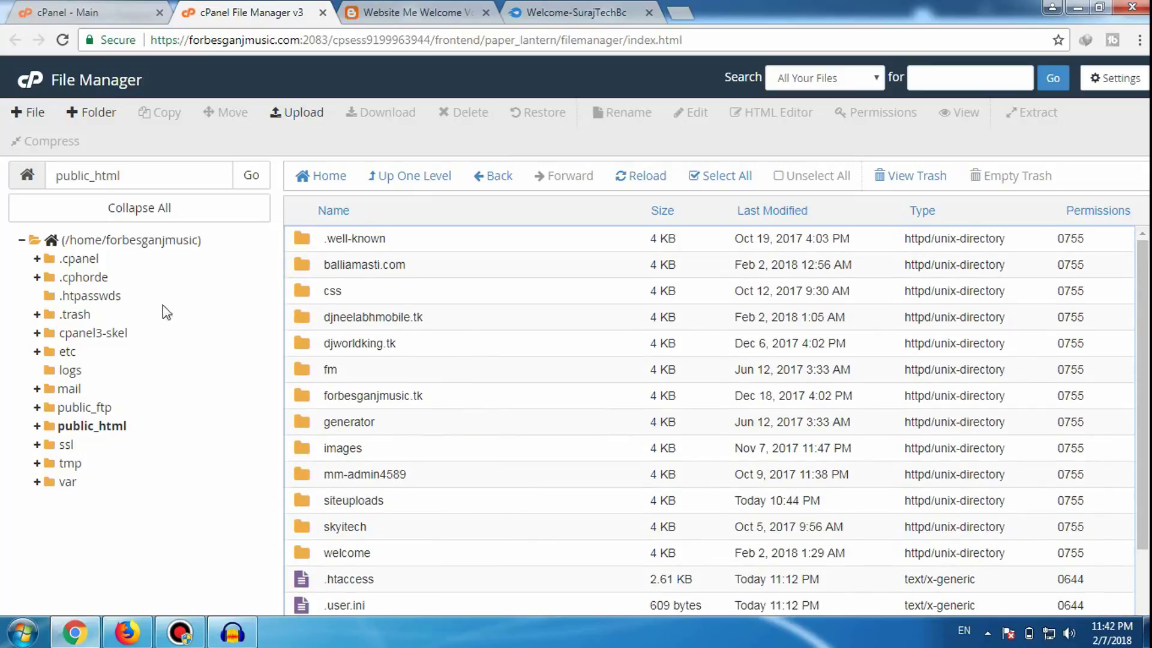
pyautogui.click(297, 112)
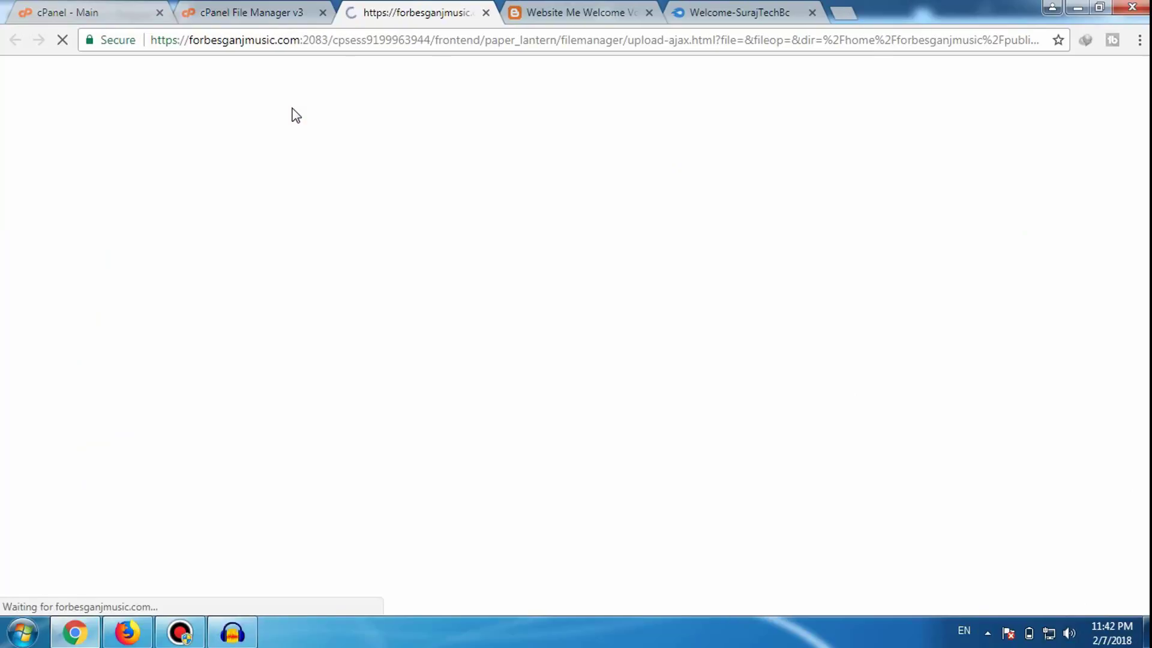
pyautogui.click(574, 356)
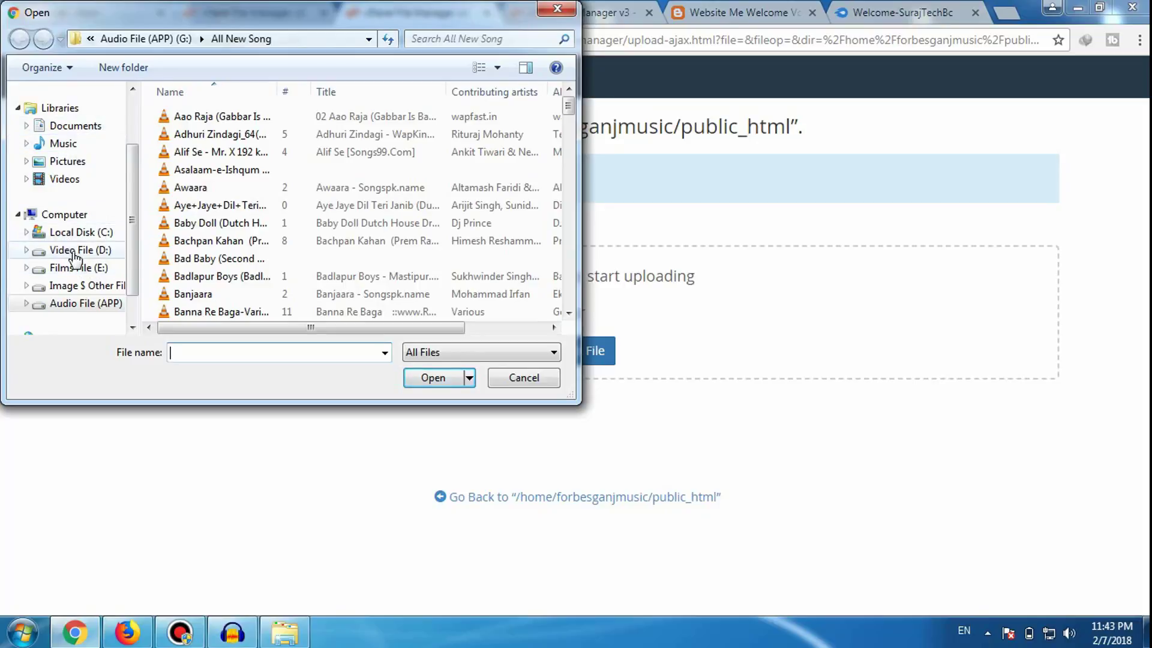
pyautogui.moveTo(135, 150); pyautogui.dragTo(96, 99)
pyautogui.click(67, 115)
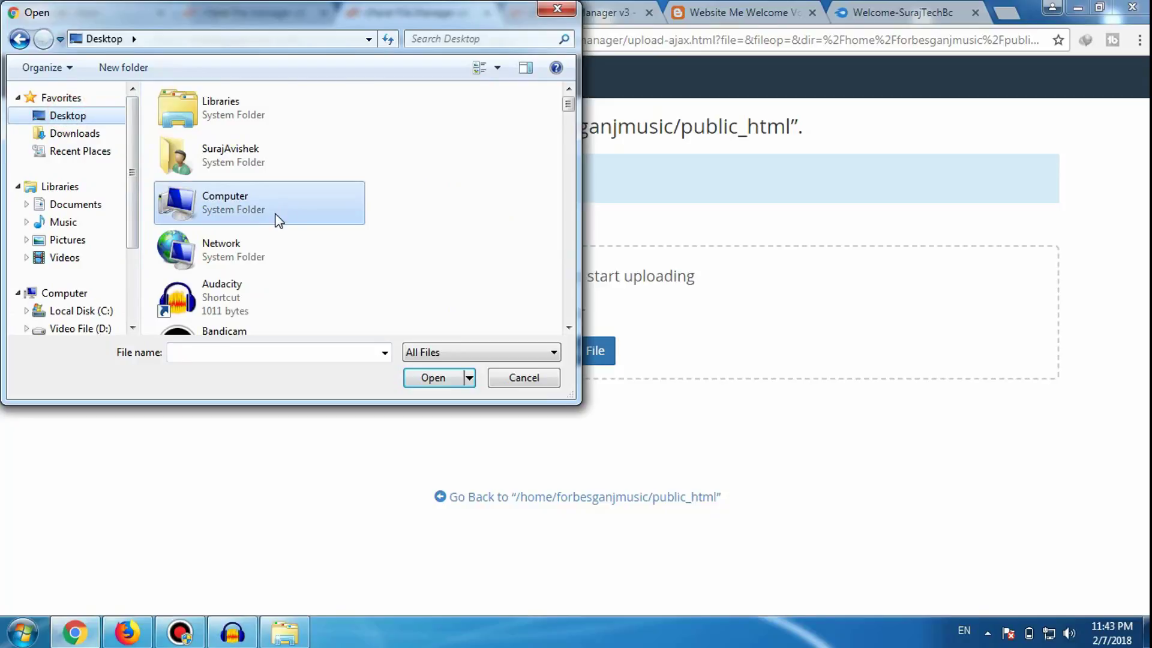
pyautogui.click(282, 351)
pyautogui.write('w')
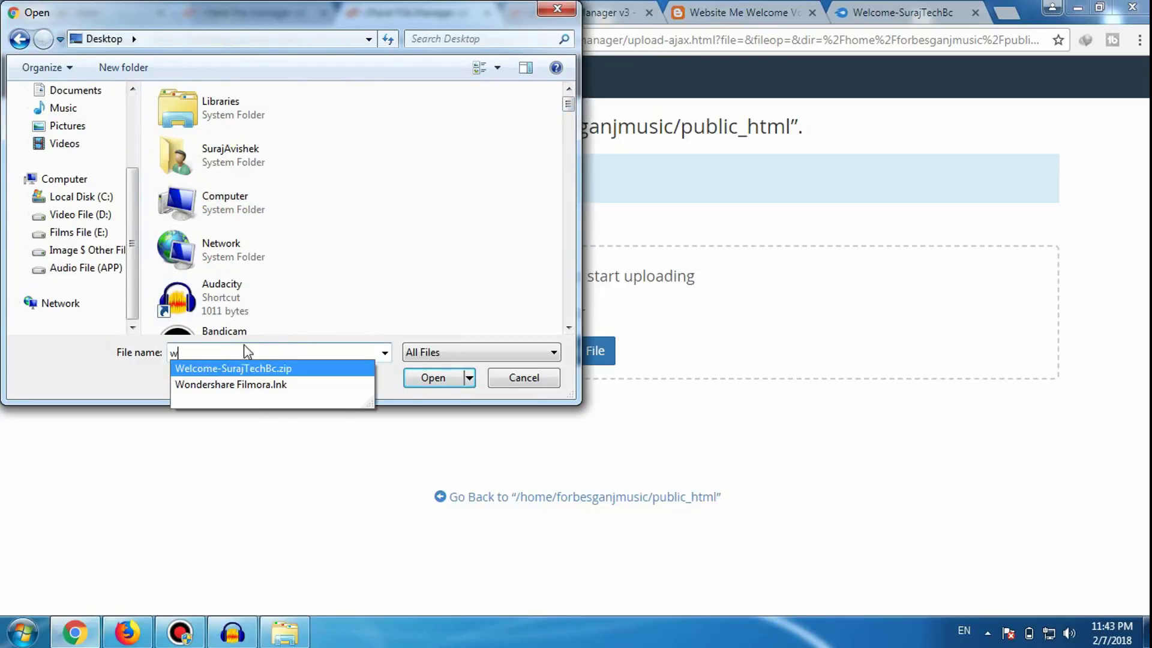
pyautogui.click(238, 368)
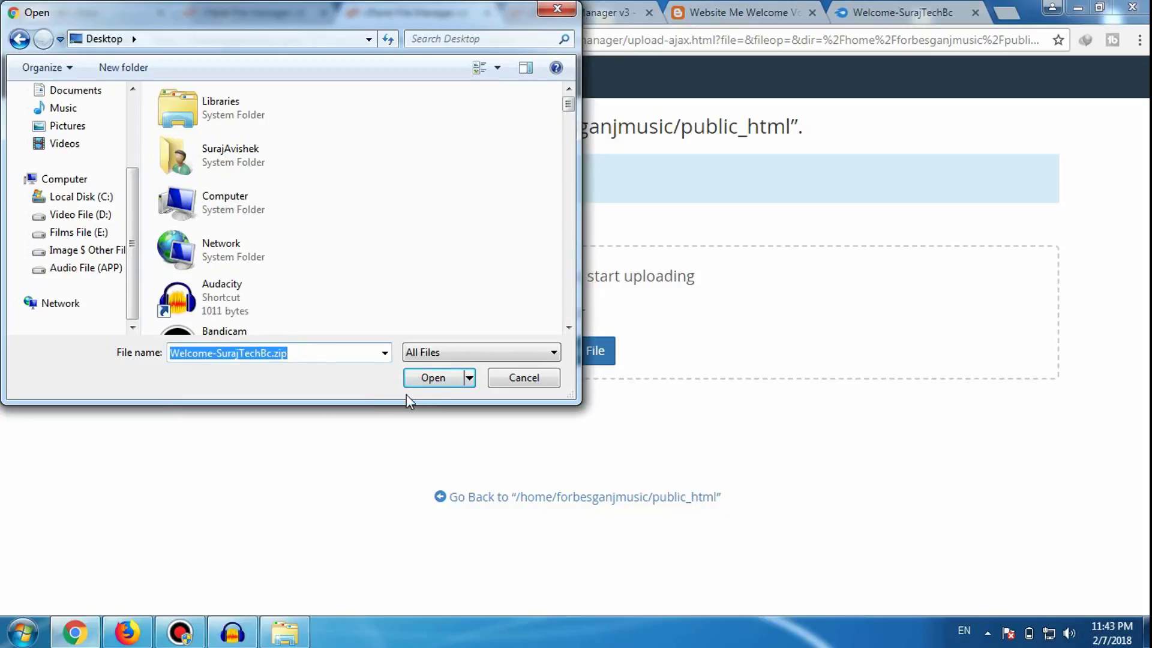
pyautogui.click(435, 379)
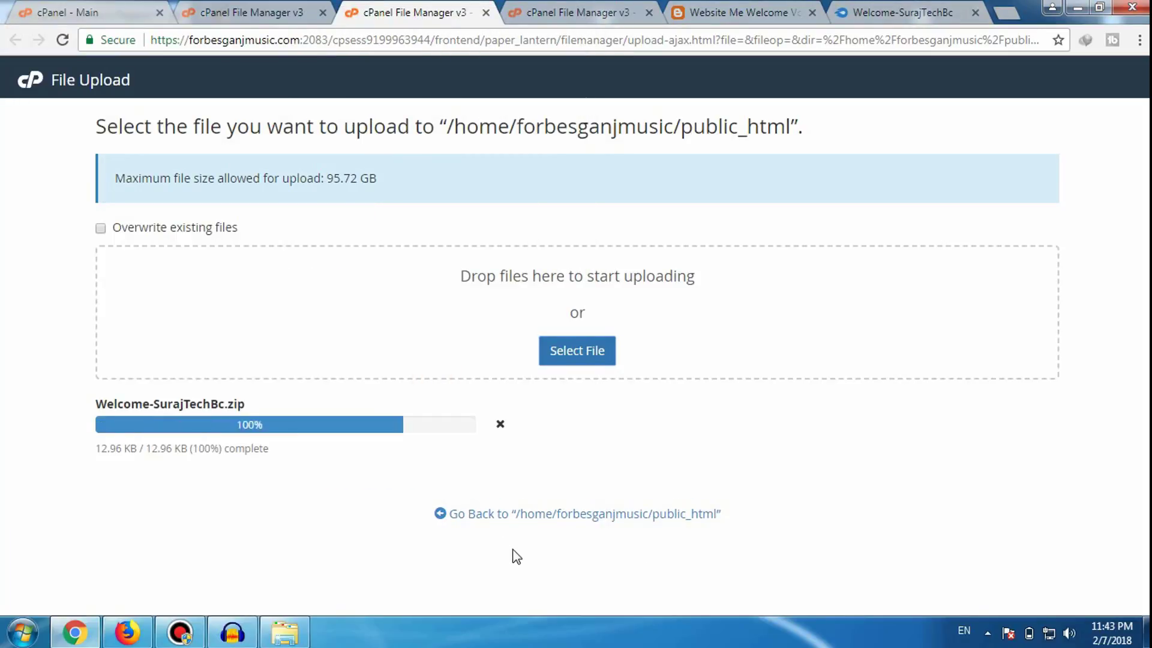
pyautogui.click(460, 515)
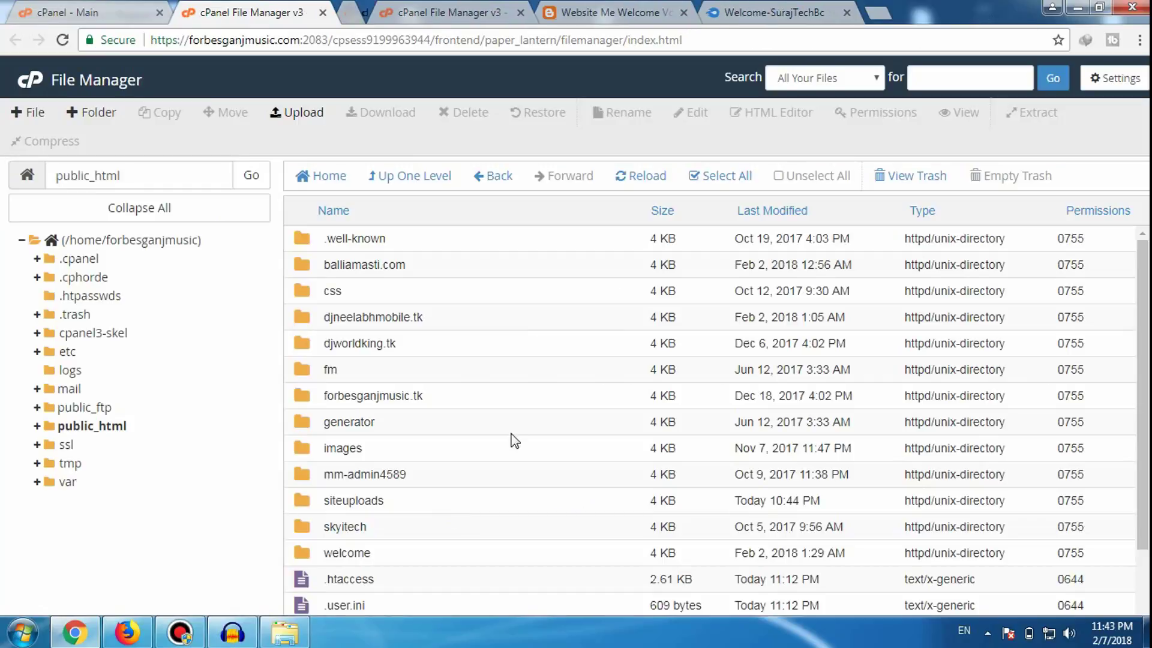
# Step: Open the welcome folder inside public_html
pyautogui.scroll(-3, 556, 378)
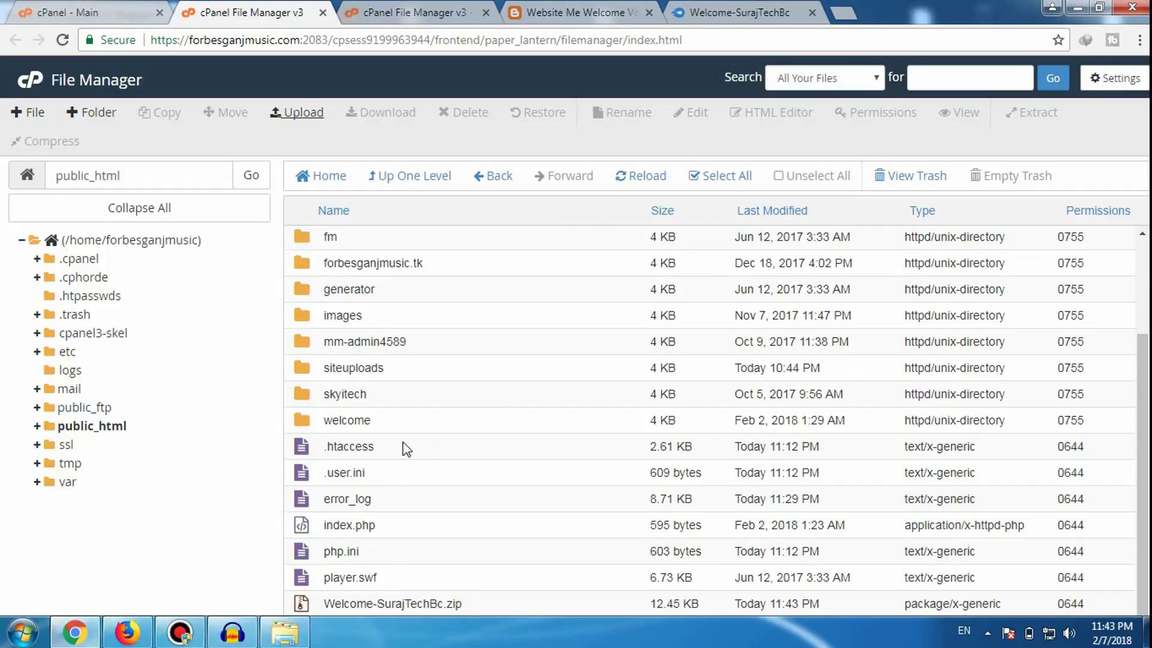
pyautogui.click(409, 428)
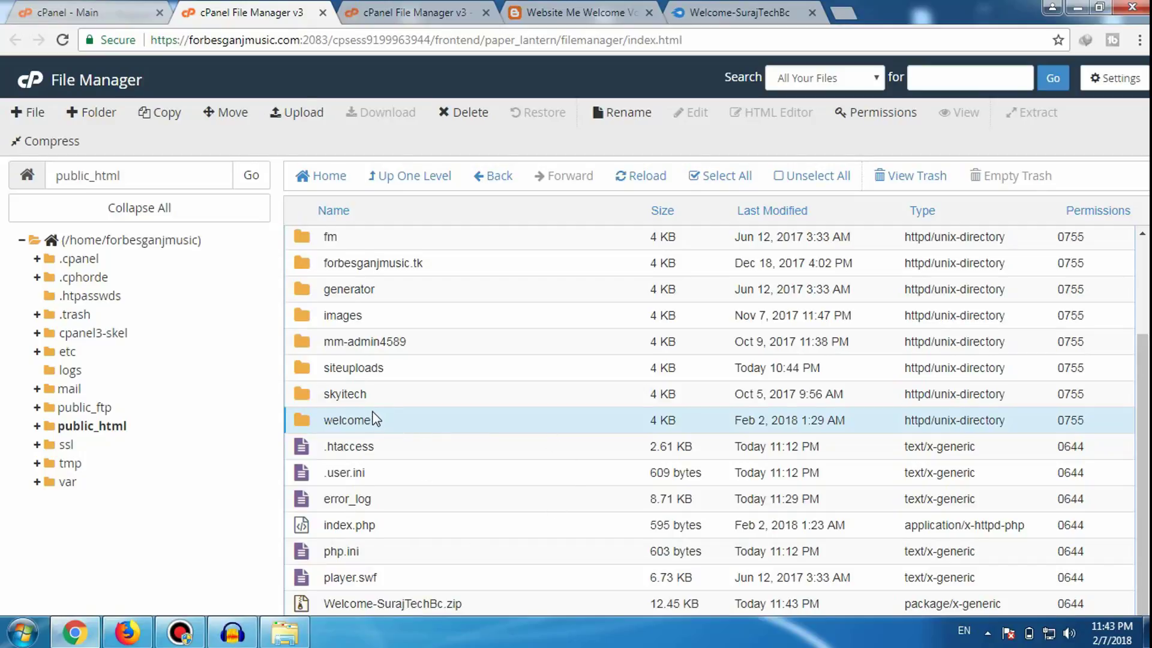
pyautogui.doubleClick(404, 419)
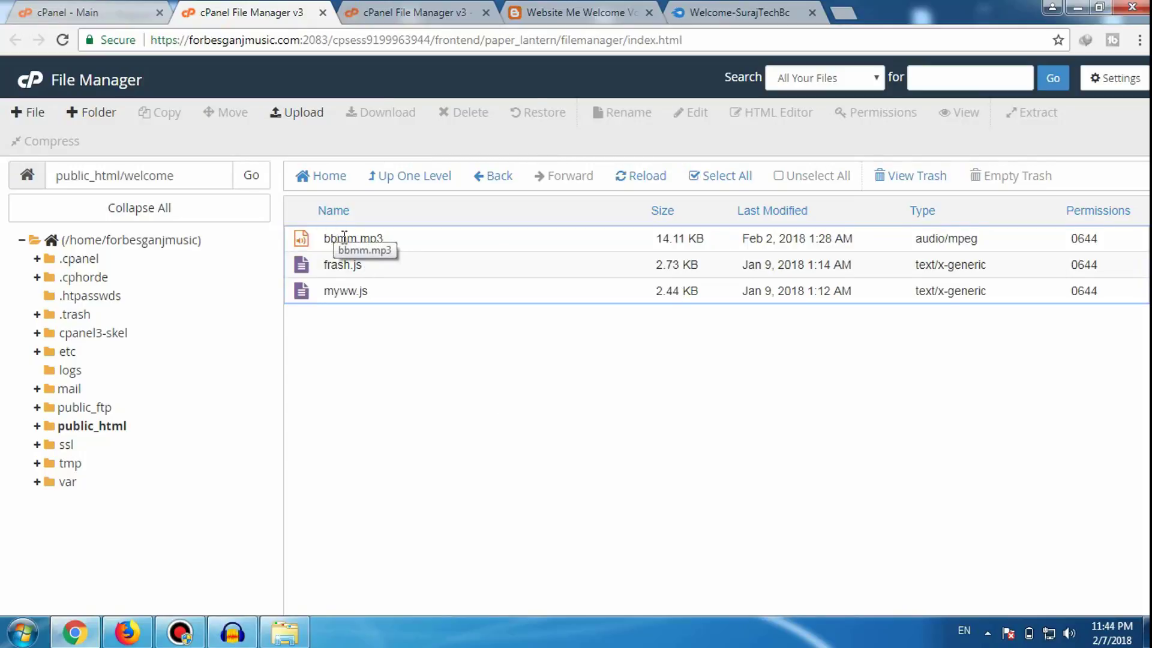
pyautogui.click(422, 243)
pyautogui.rightClick(423, 245)
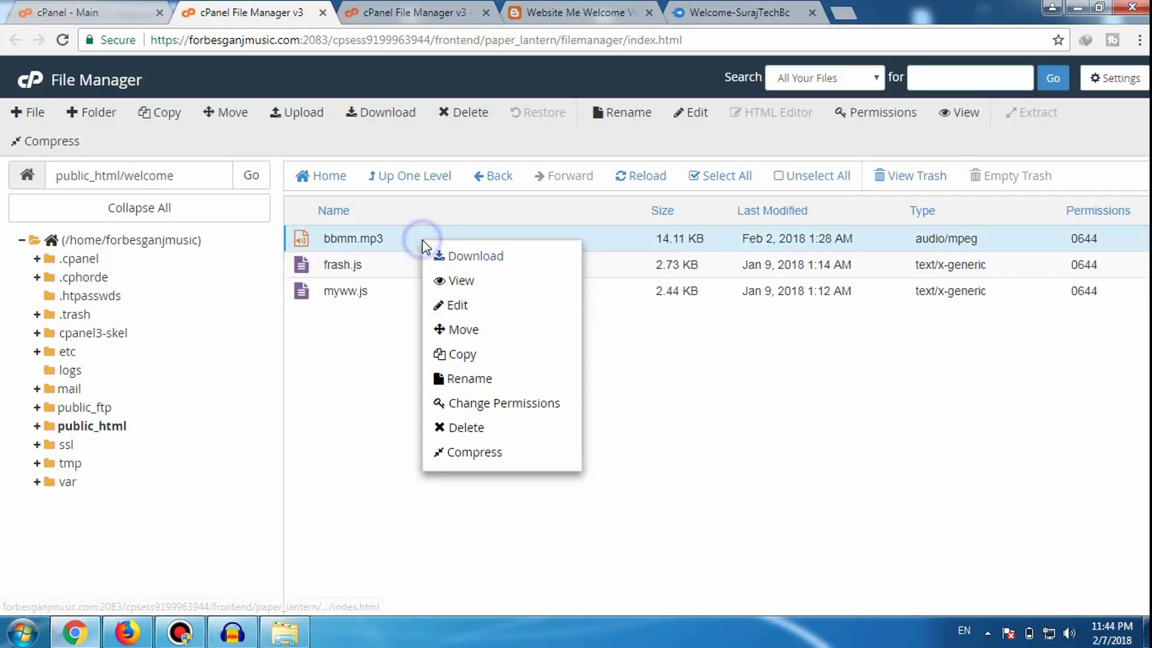
pyautogui.click(489, 378)
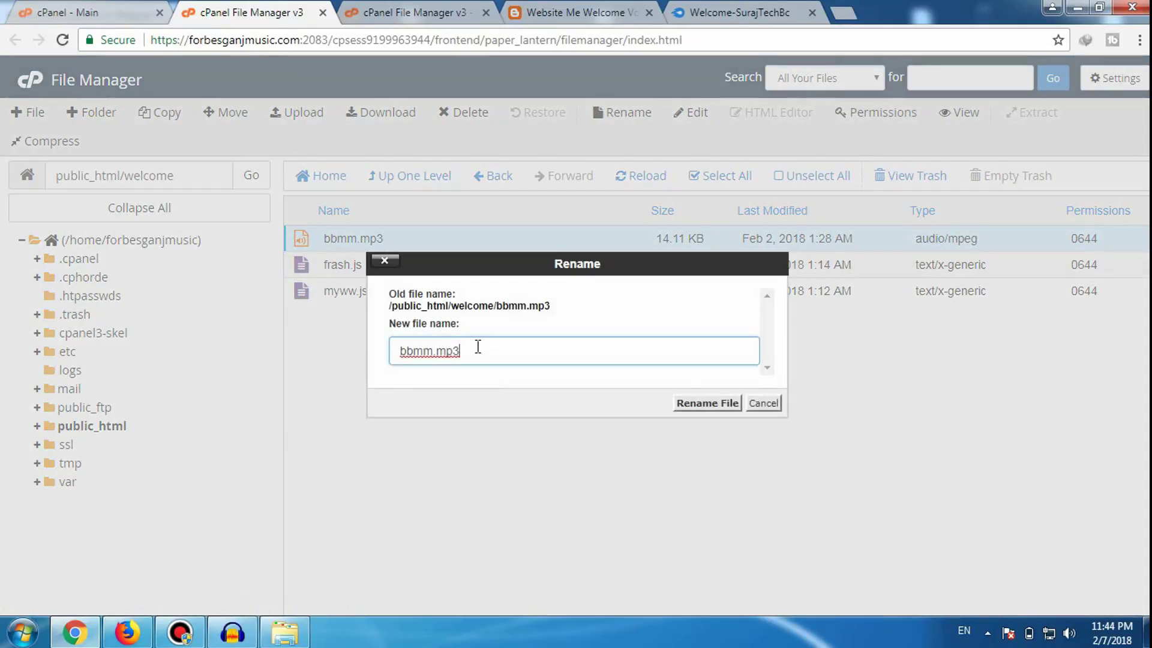
pyautogui.click(482, 346)
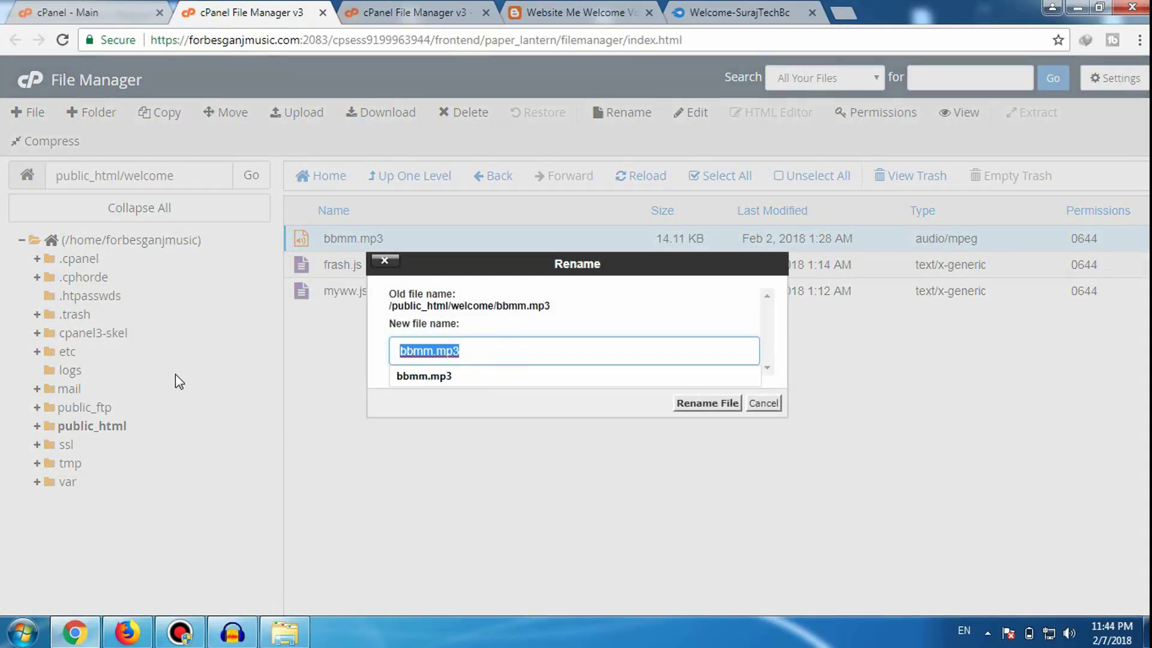
pyautogui.click(758, 404)
# Step: Permanently delete bbmm.mp3 from the welcome folder, skipping the trash
pyautogui.rightClick(505, 238)
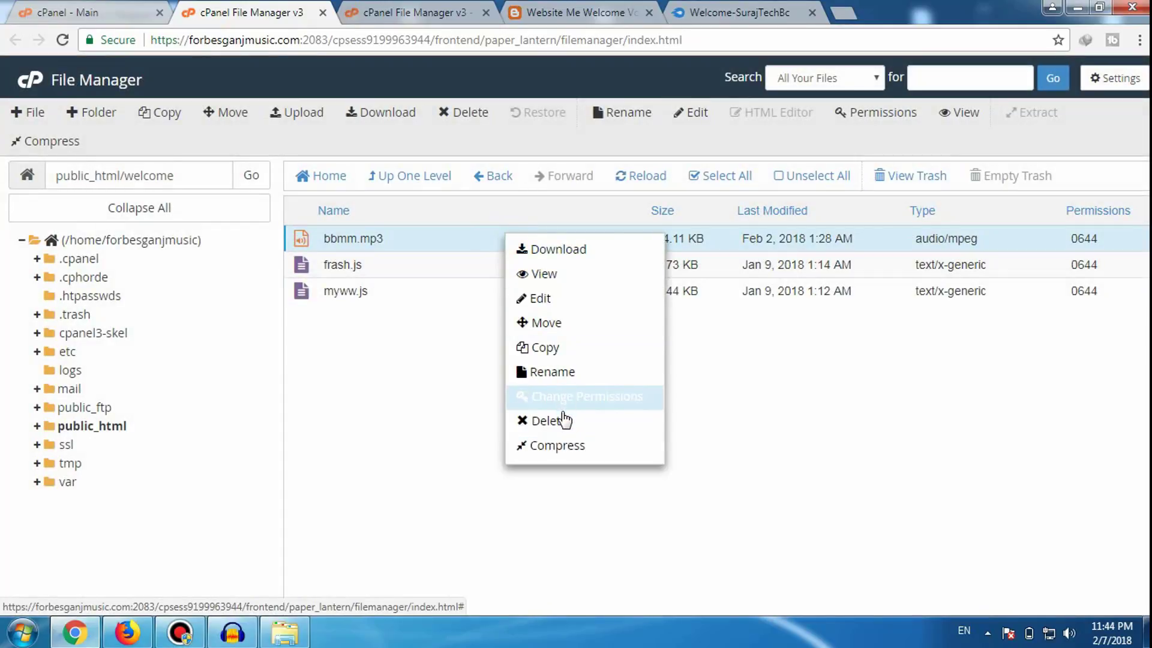
pyautogui.click(563, 419)
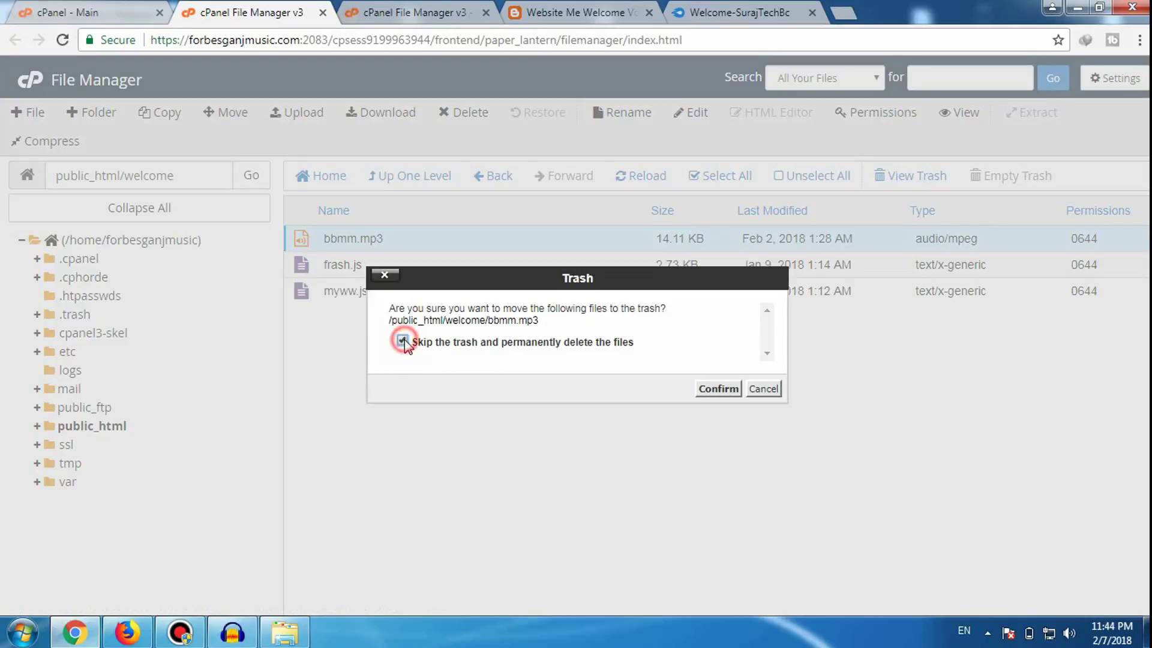
pyautogui.click(722, 388)
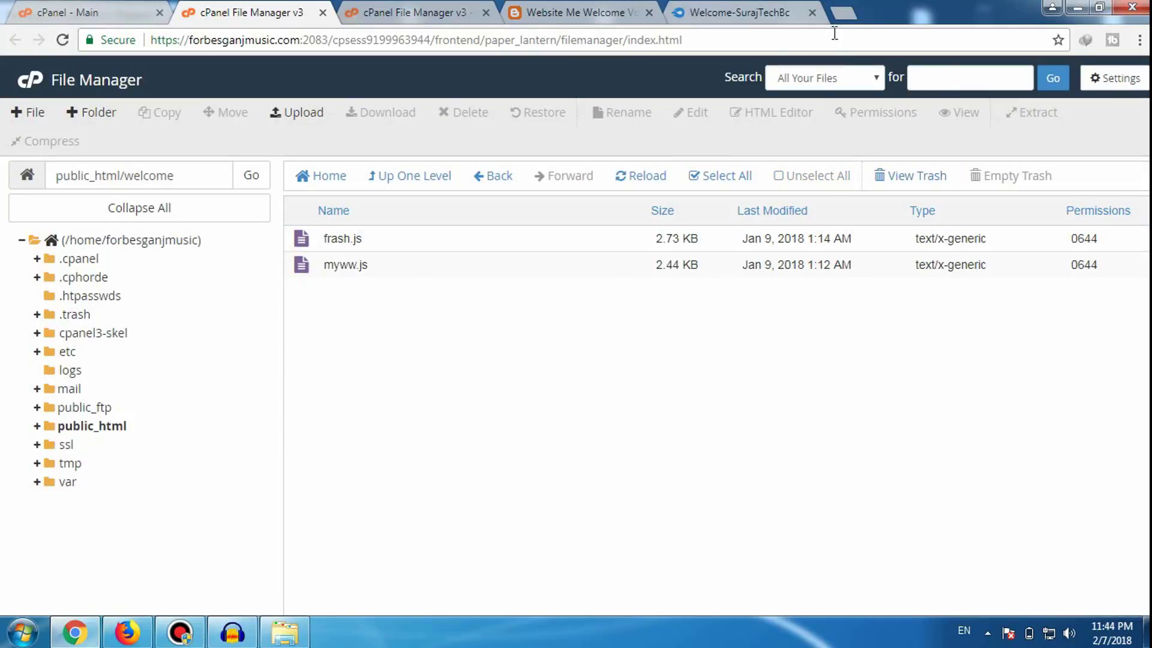
# Step: Search Google for odcast in a new browser tab and open Oddcast's text-to-speech demo page
pyautogui.click(852, 21)
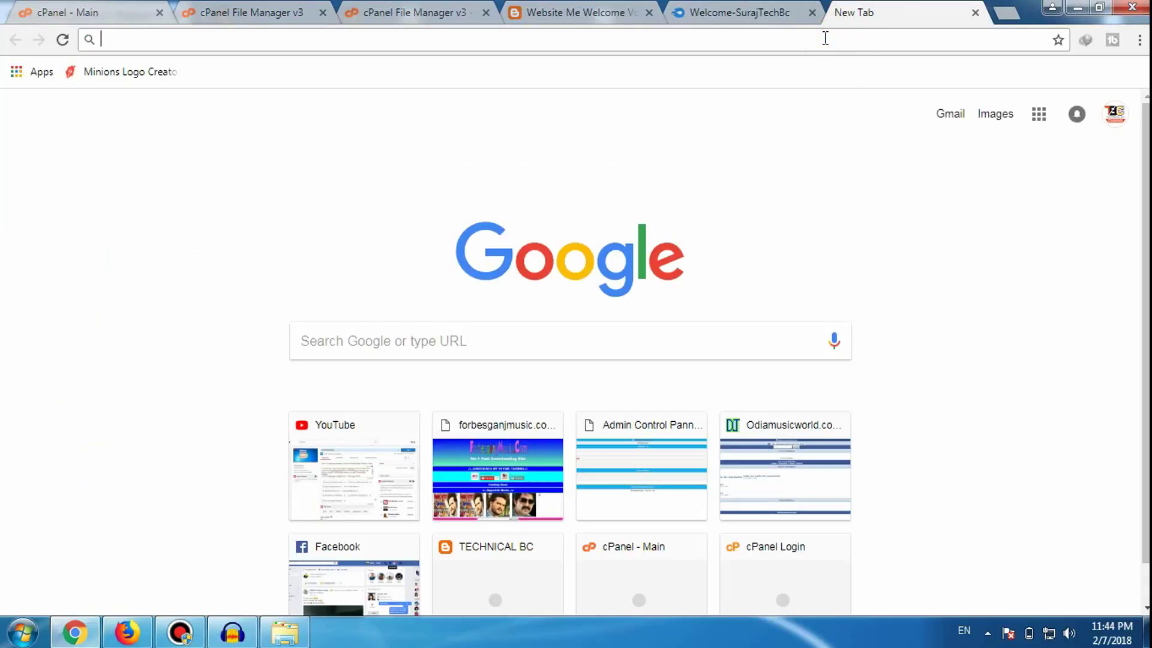
pyautogui.write('od')
pyautogui.click(428, 180)
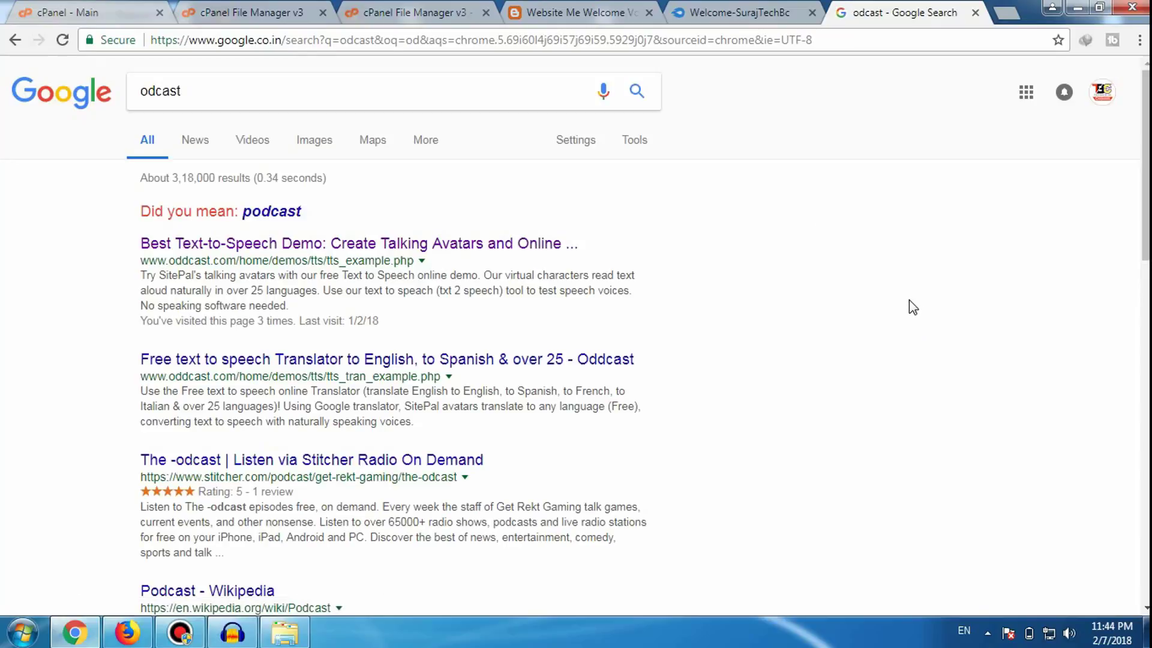
pyautogui.click(250, 243)
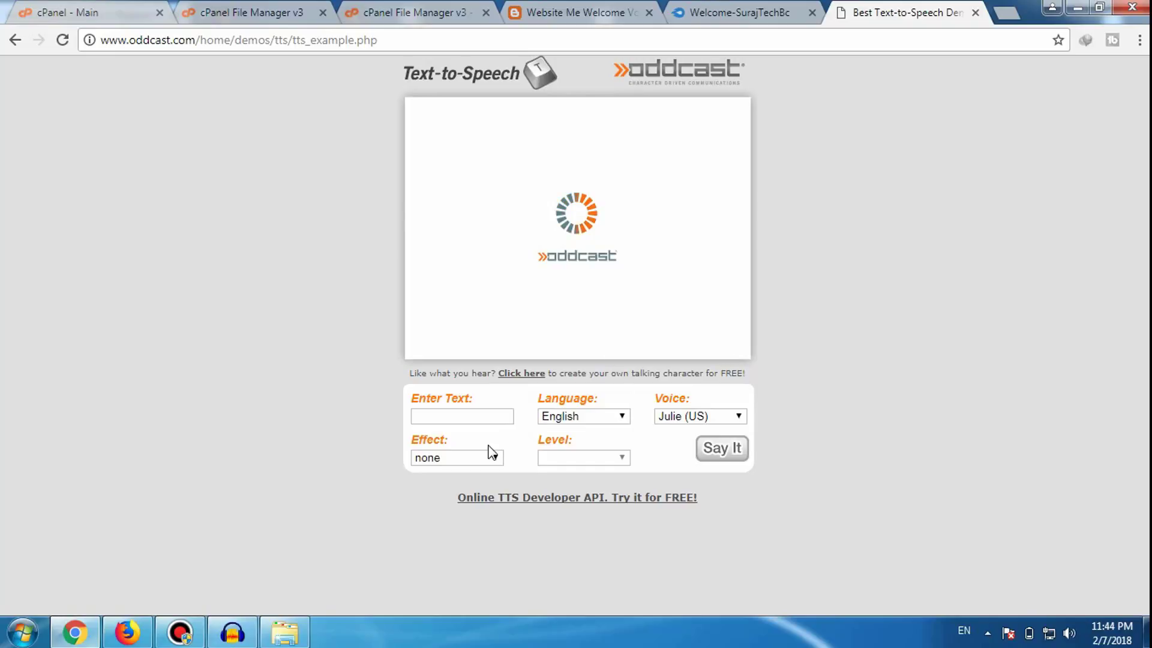
# Step: Enter forbesganjmusic.com as the text and have it spoken in English with the Julie (US) voice
pyautogui.click(462, 417)
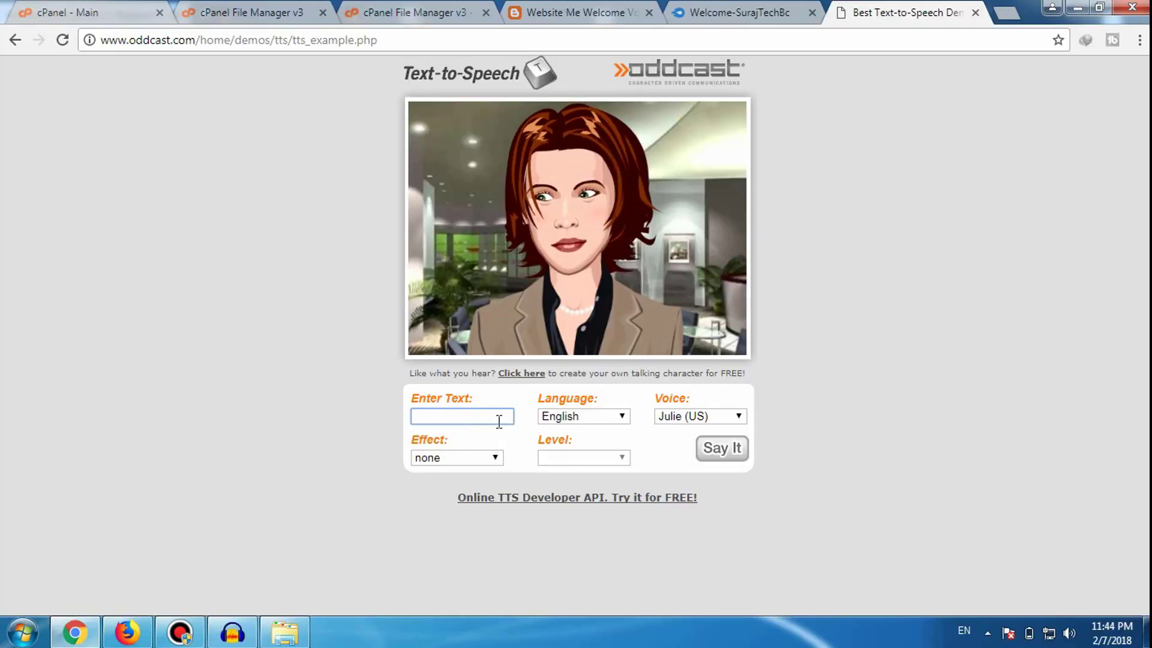
pyautogui.write('fo')
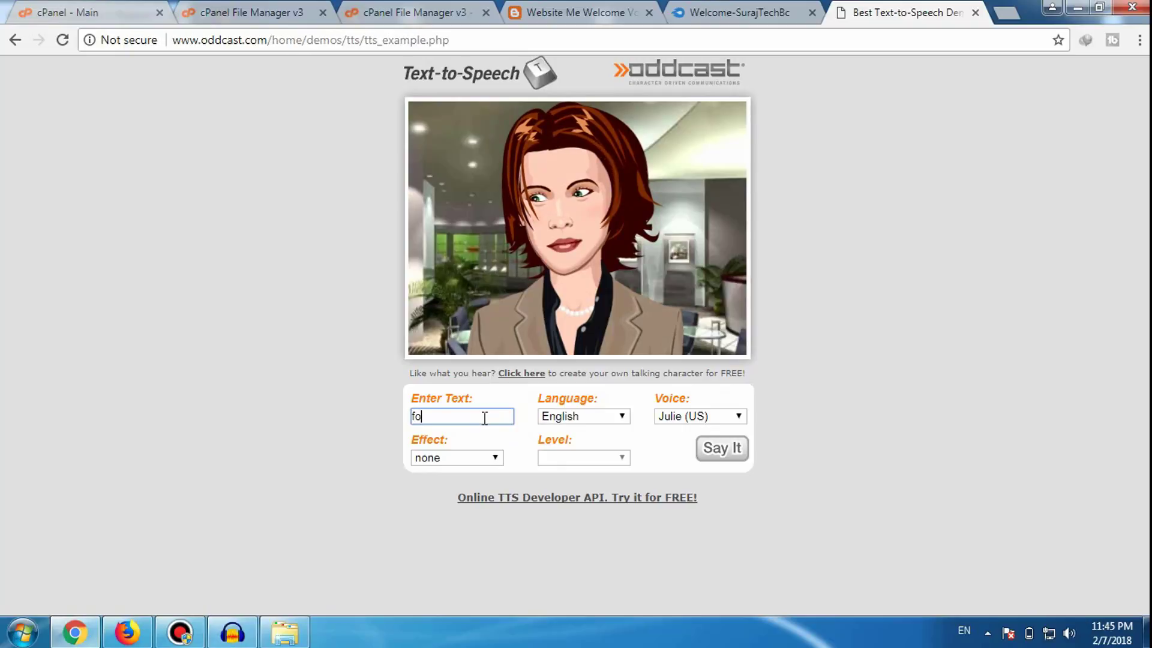
pyautogui.write('rbesga')
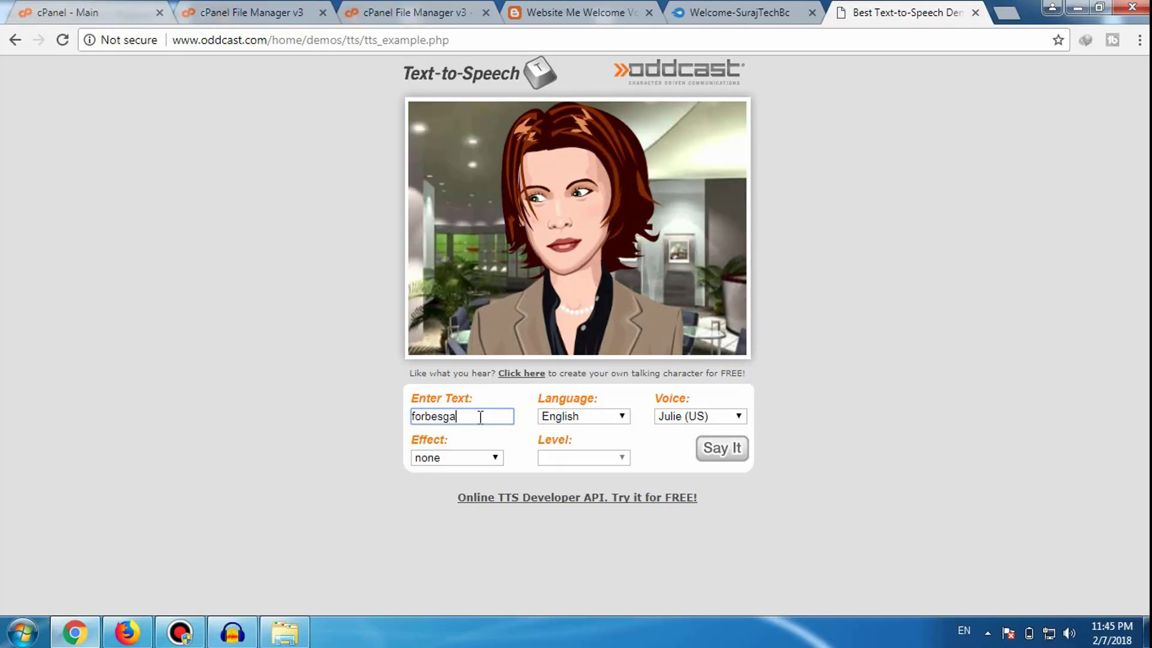
pyautogui.write('njm')
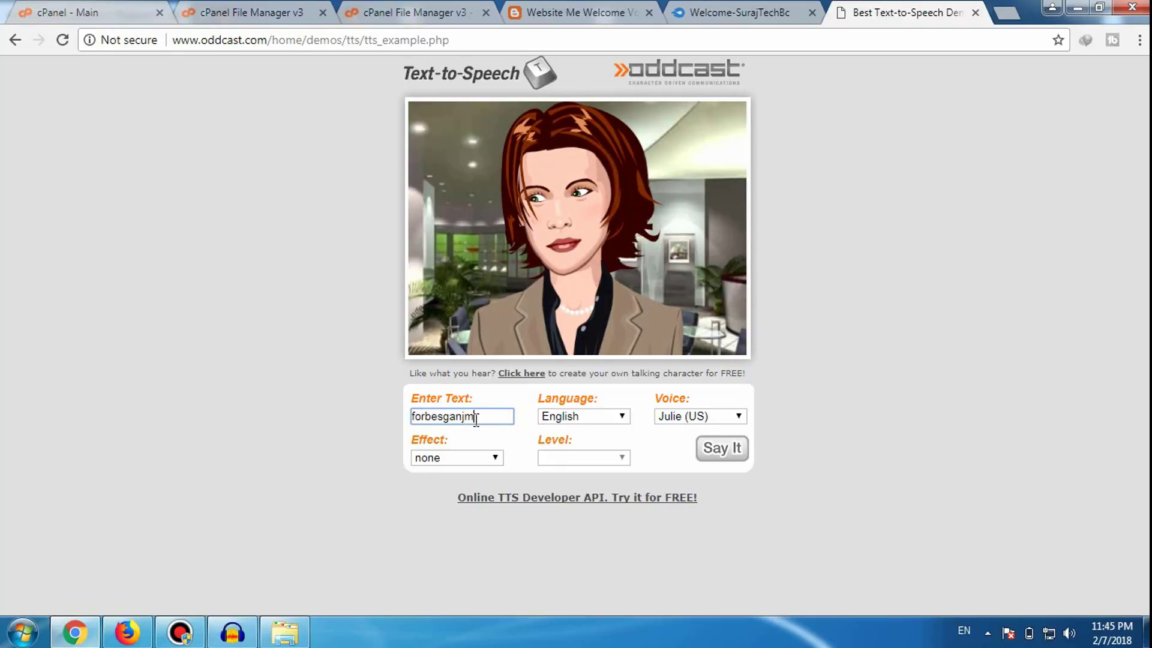
pyautogui.write('us')
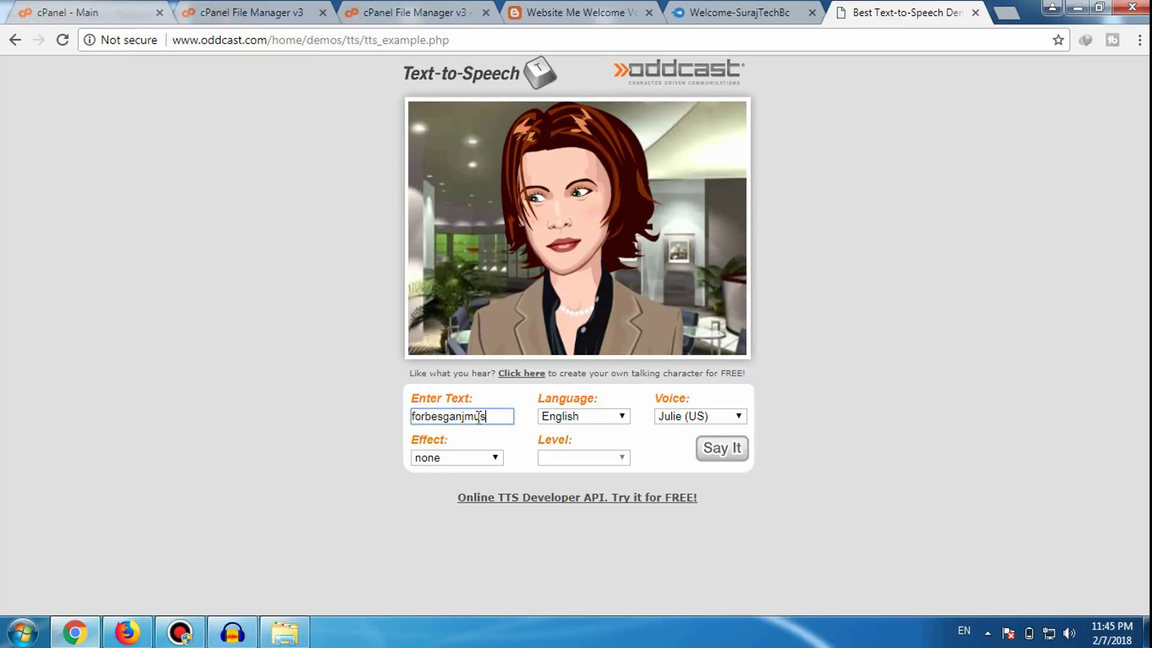
pyautogui.write('ic')
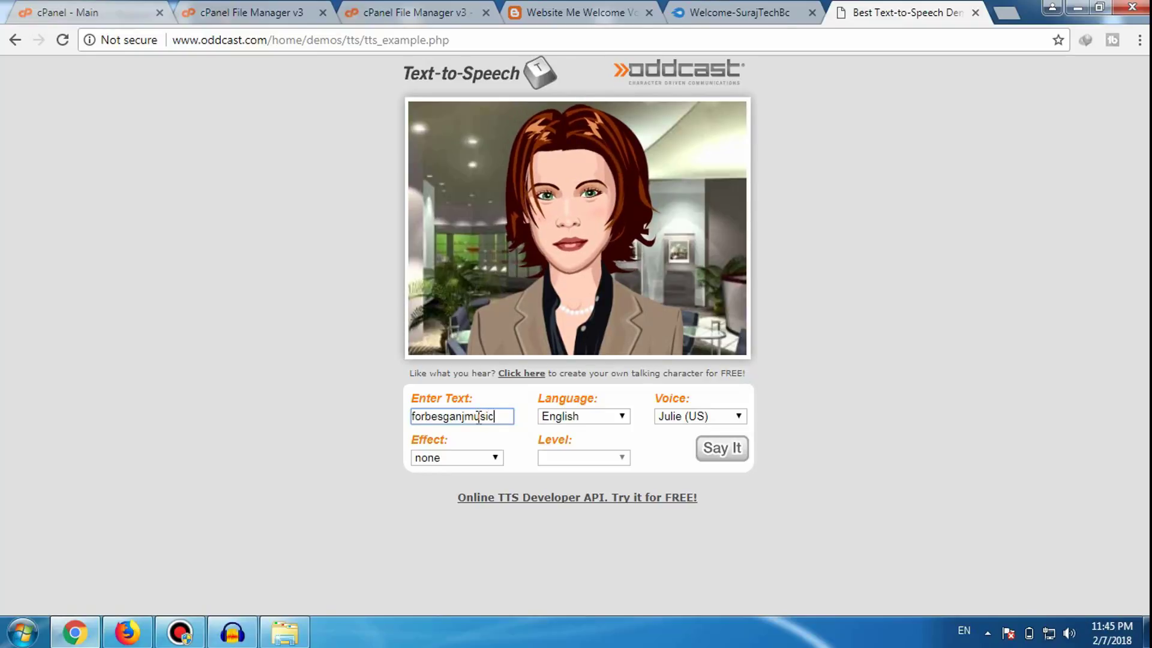
pyautogui.write('.com')
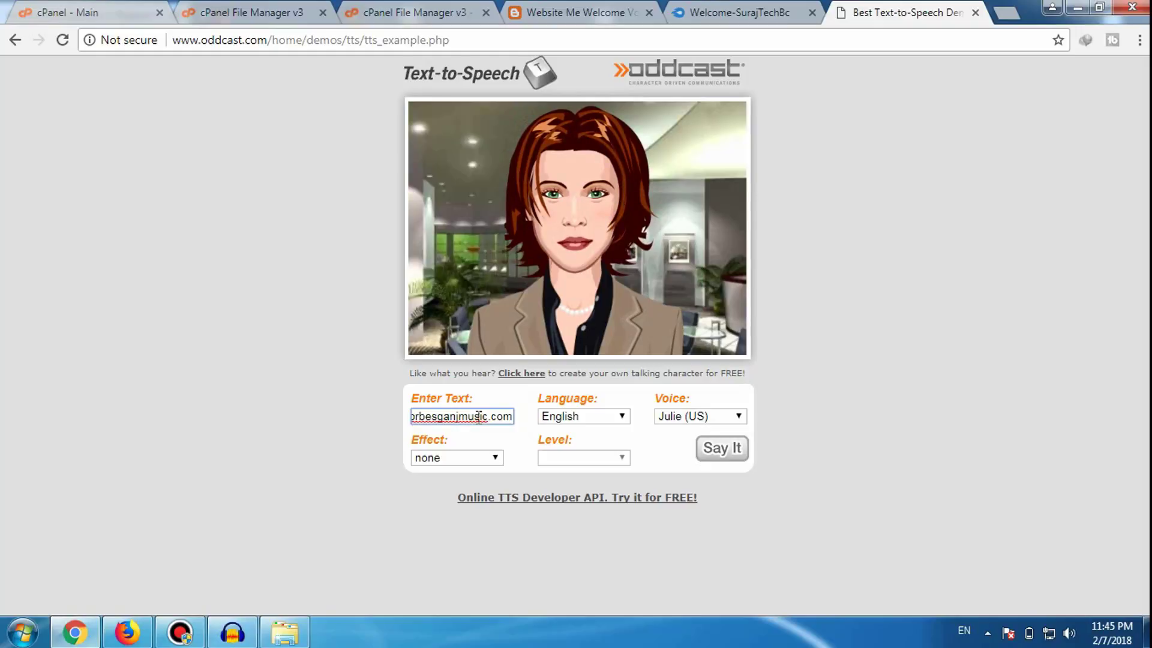
pyautogui.click(744, 444)
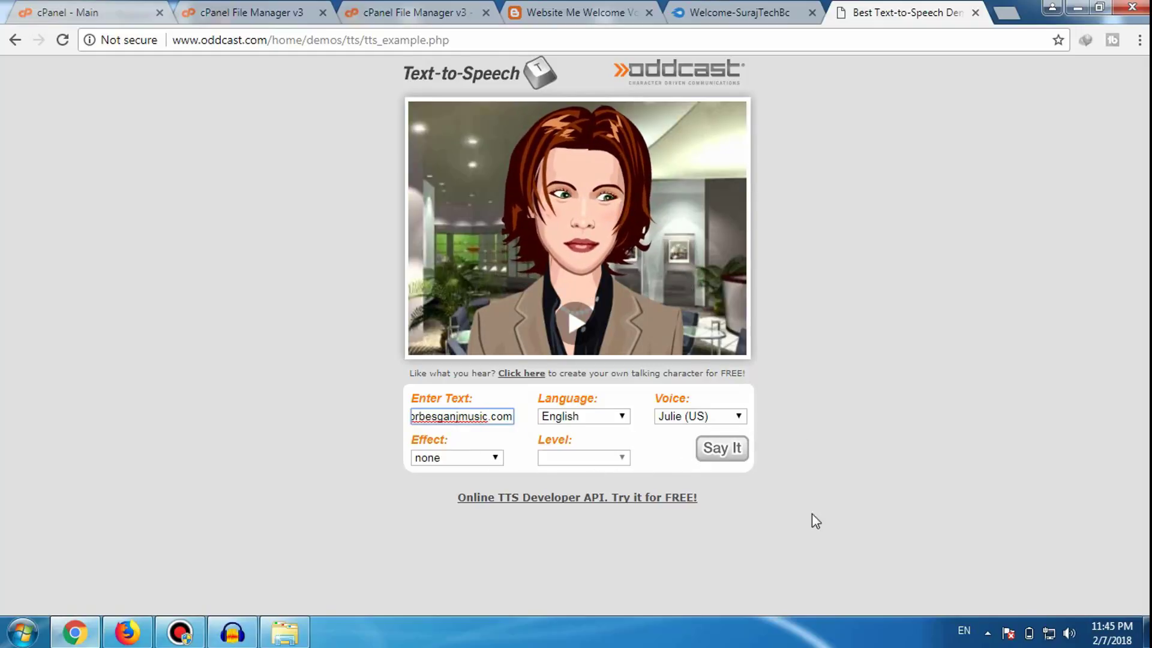
pyautogui.click(721, 454)
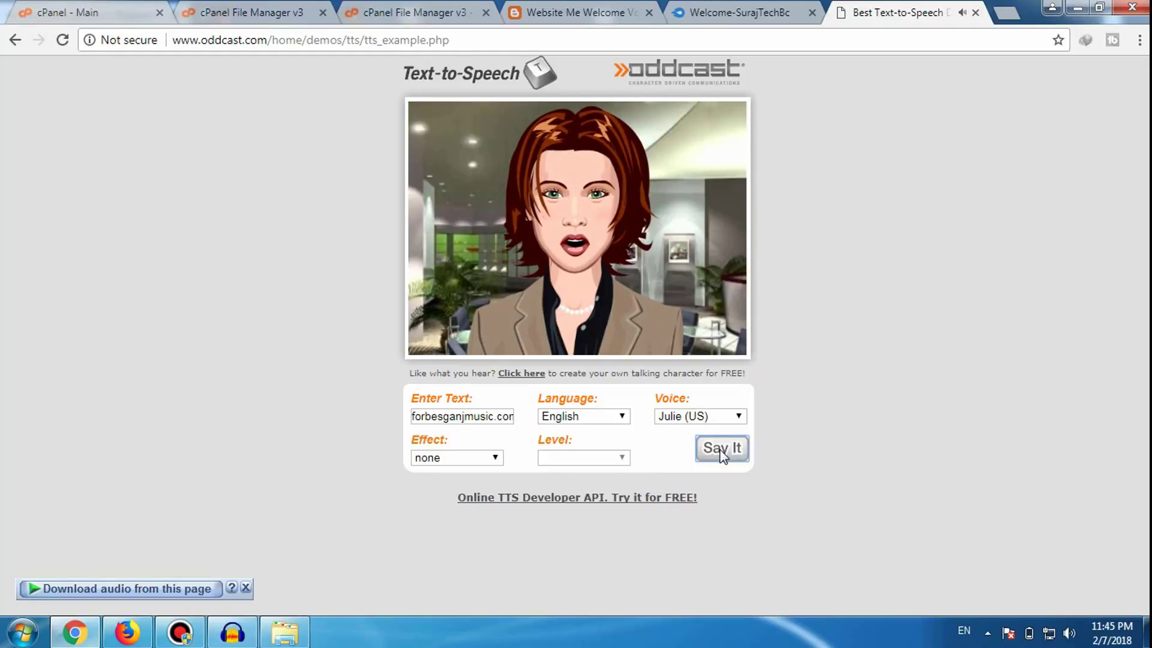
# Step: Download the spoken audio from the page into the Music downloads folder and open that folder
pyautogui.click(126, 588)
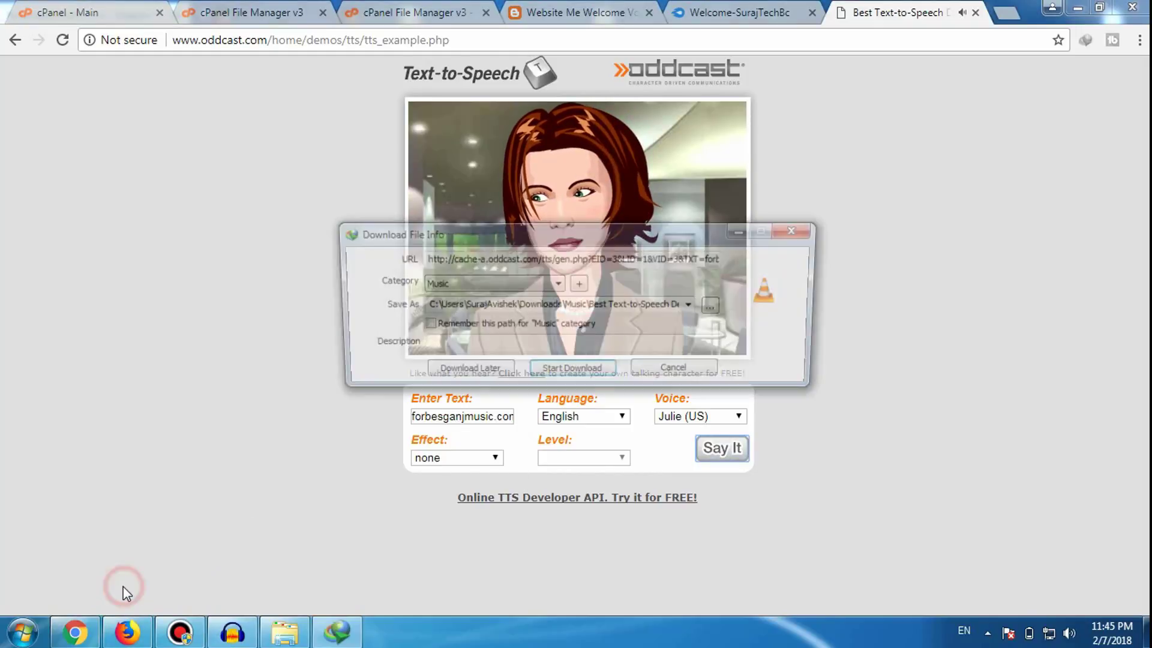
pyautogui.click(587, 371)
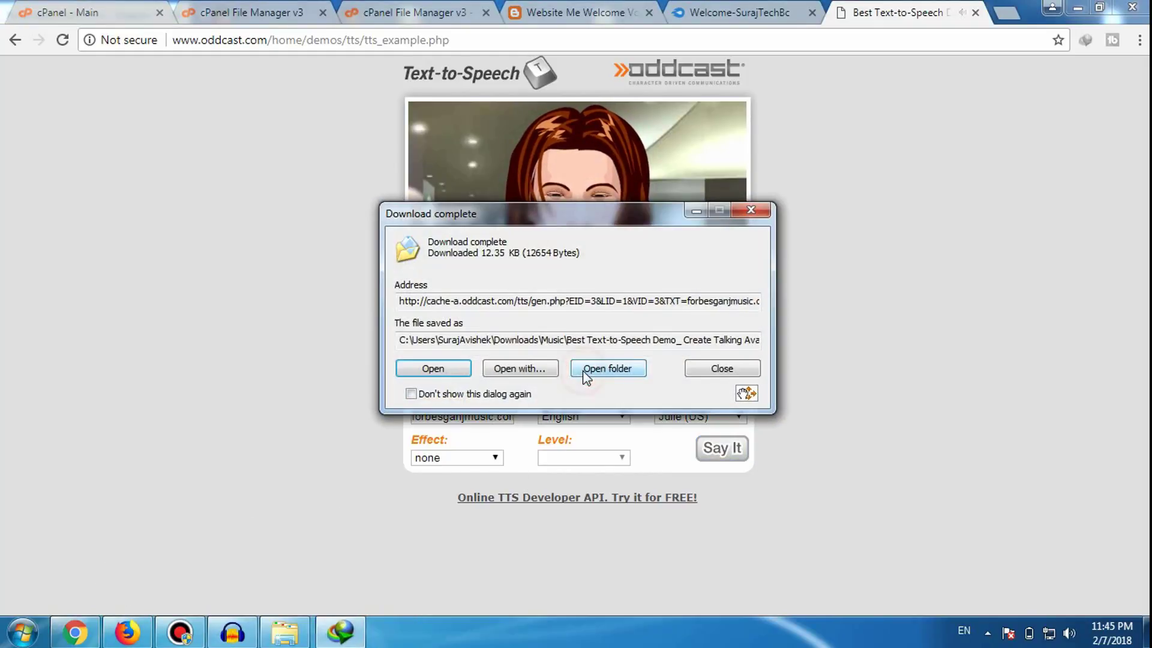
pyautogui.click(608, 369)
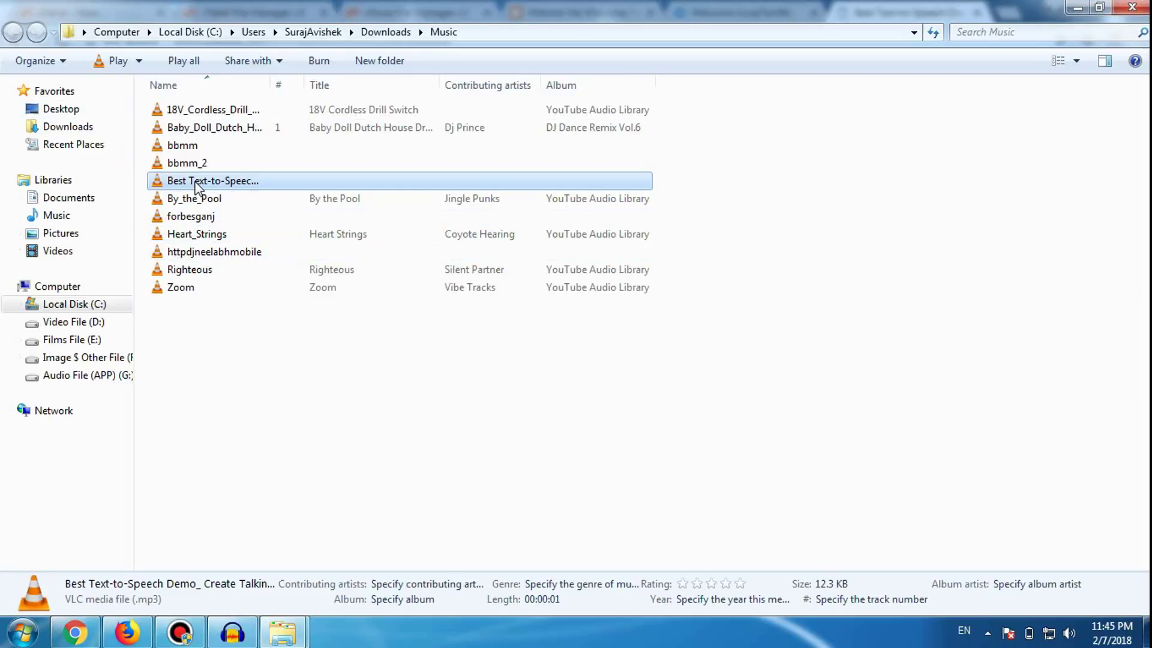
# Step: Rename the downloaded Best Text-to-Speech Demo audio file as bbmm.mp3
pyautogui.rightClick(258, 182)
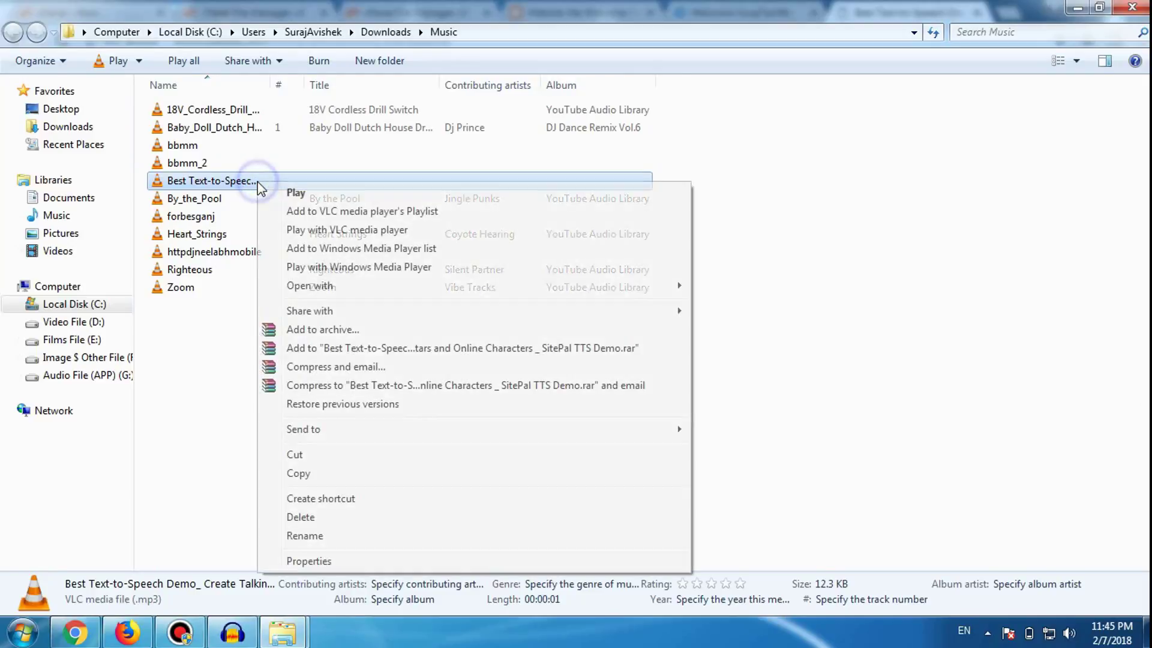
pyautogui.click(304, 536)
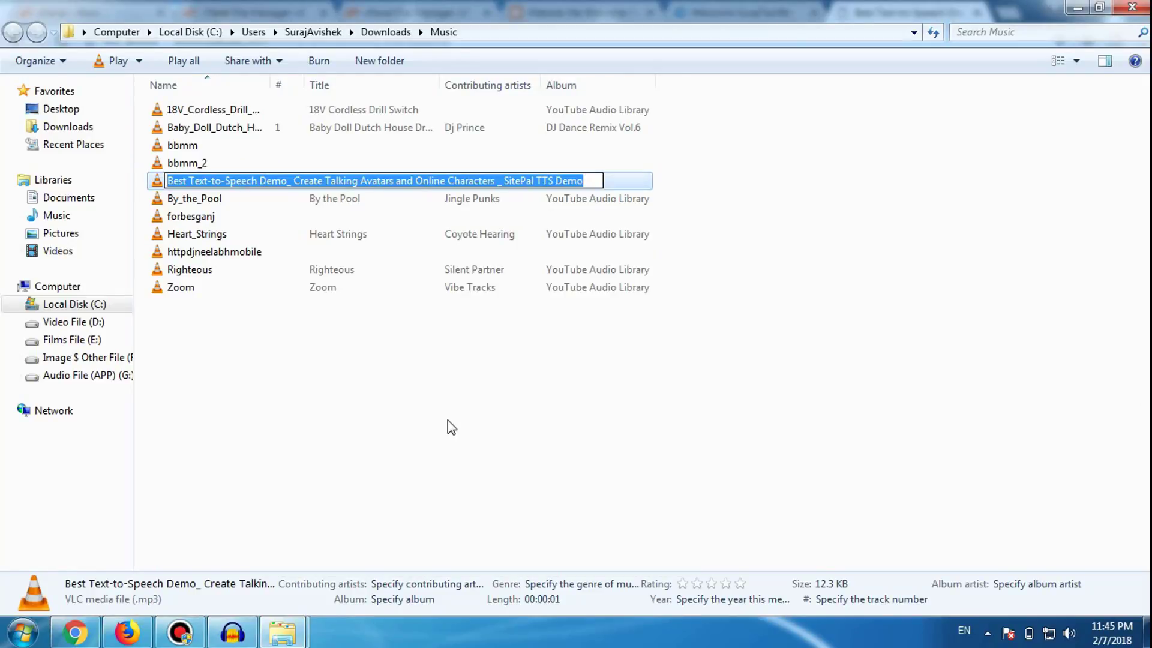
pyautogui.press('BackSpace')
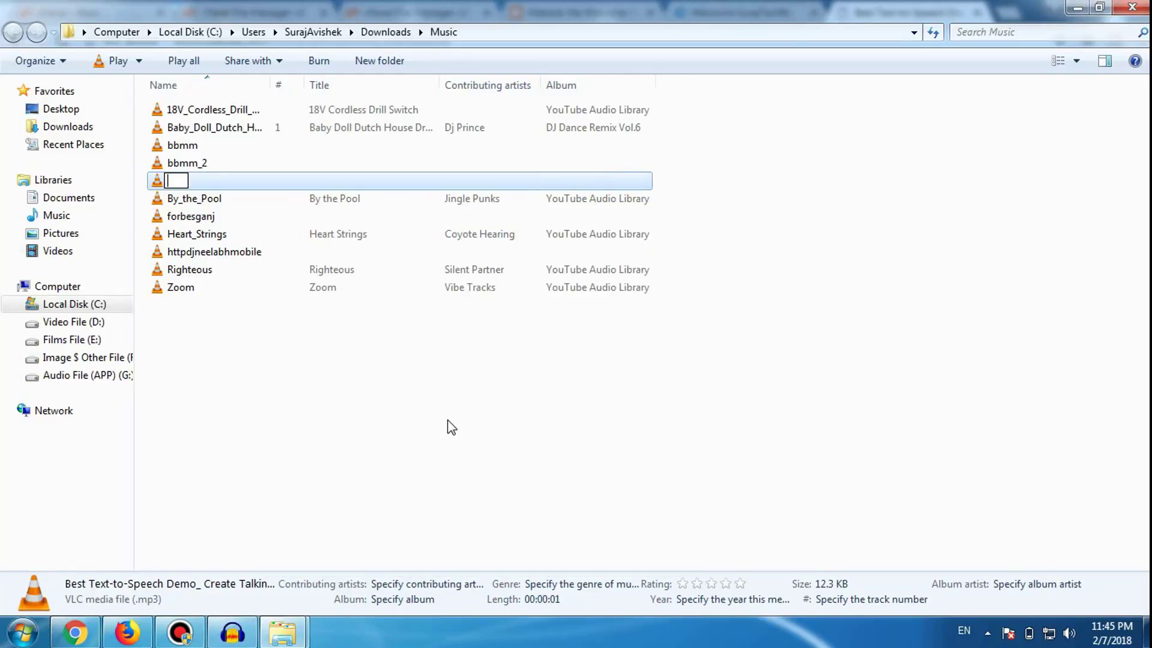
pyautogui.write('bbmm.mp3')
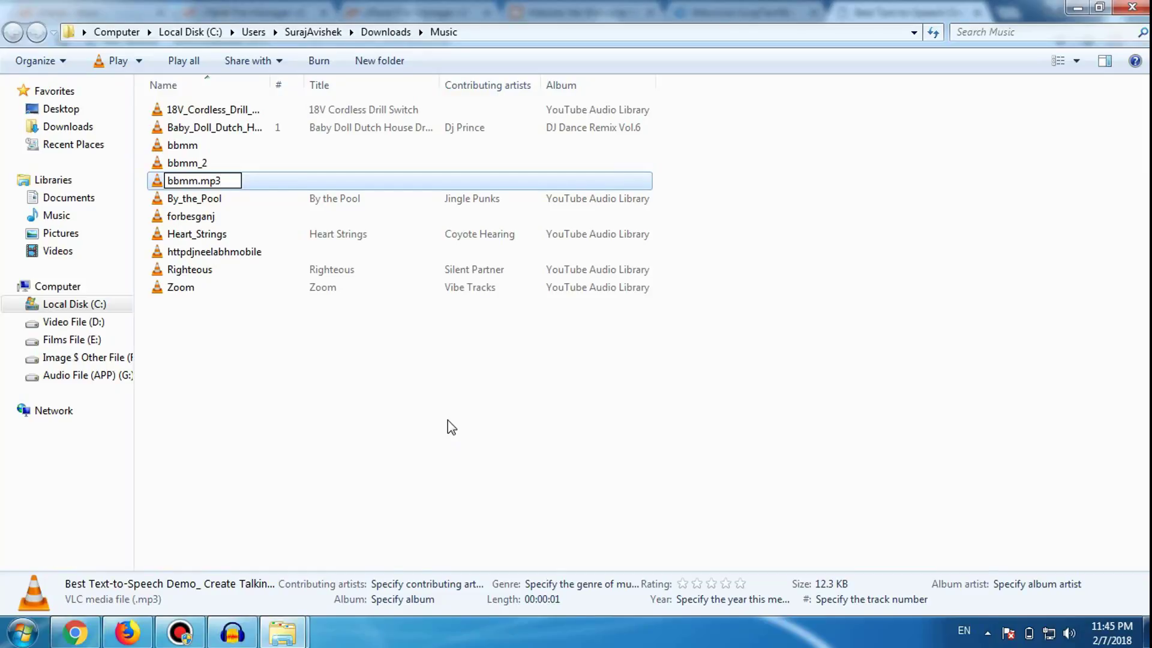
pyautogui.click(773, 428)
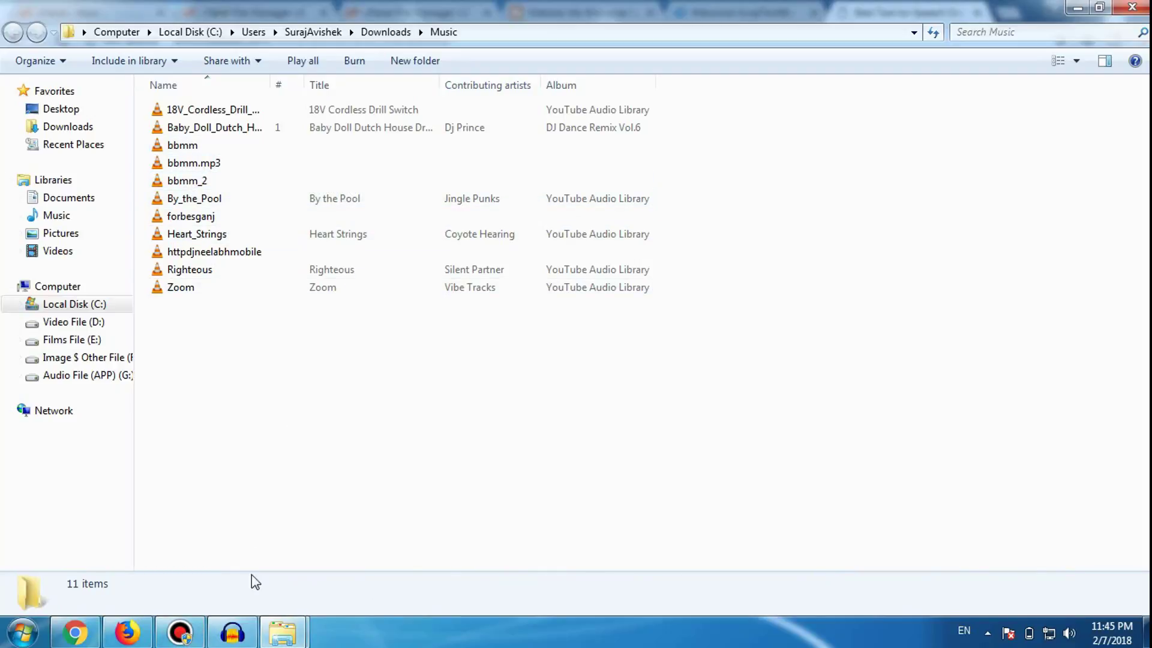
# Step: Switch back to cPanel File Manager in Chrome and open the file upload page for public_html/welcome
pyautogui.click(127, 631)
pyautogui.click(75, 631)
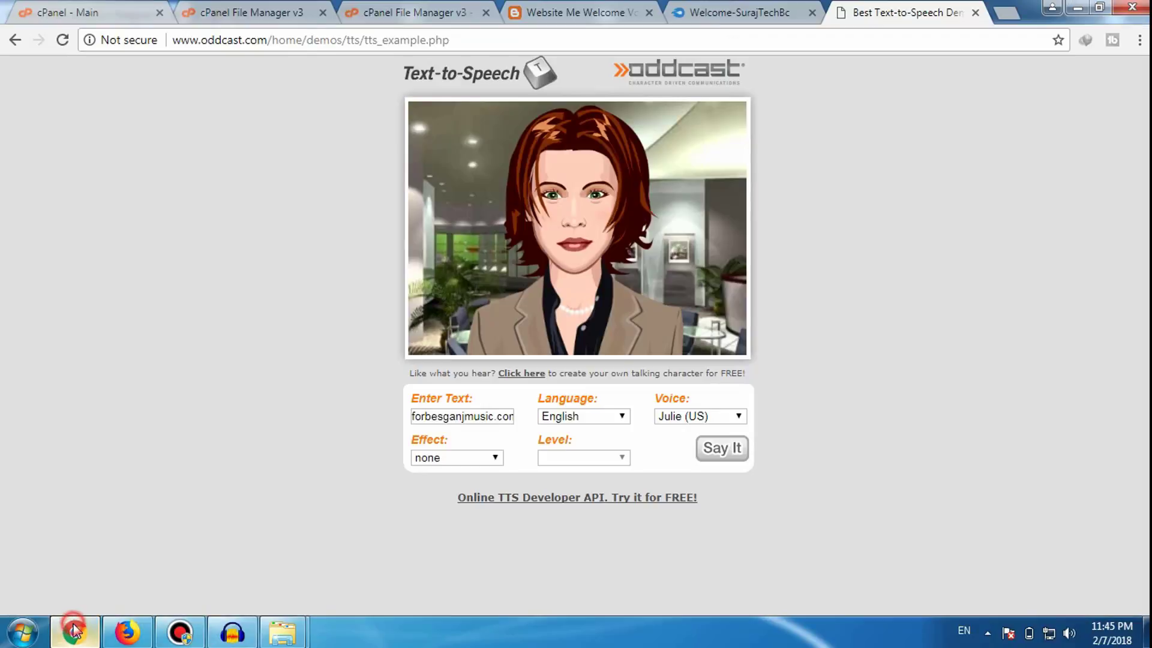
pyautogui.click(357, 10)
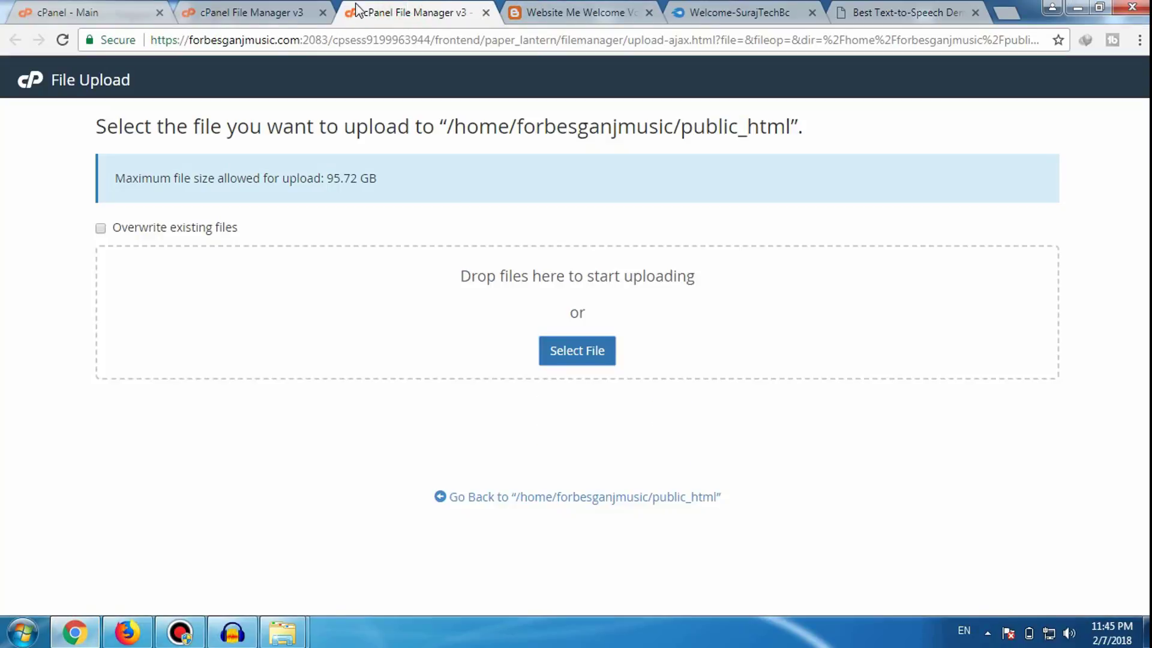
pyautogui.click(253, 9)
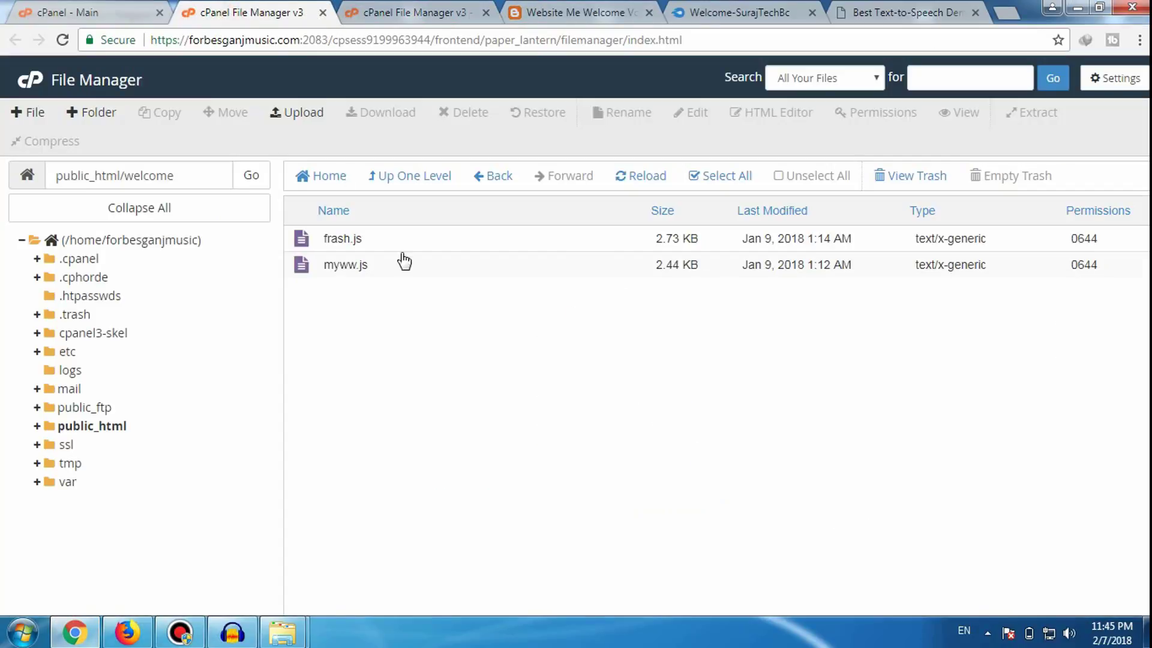
pyautogui.click(305, 113)
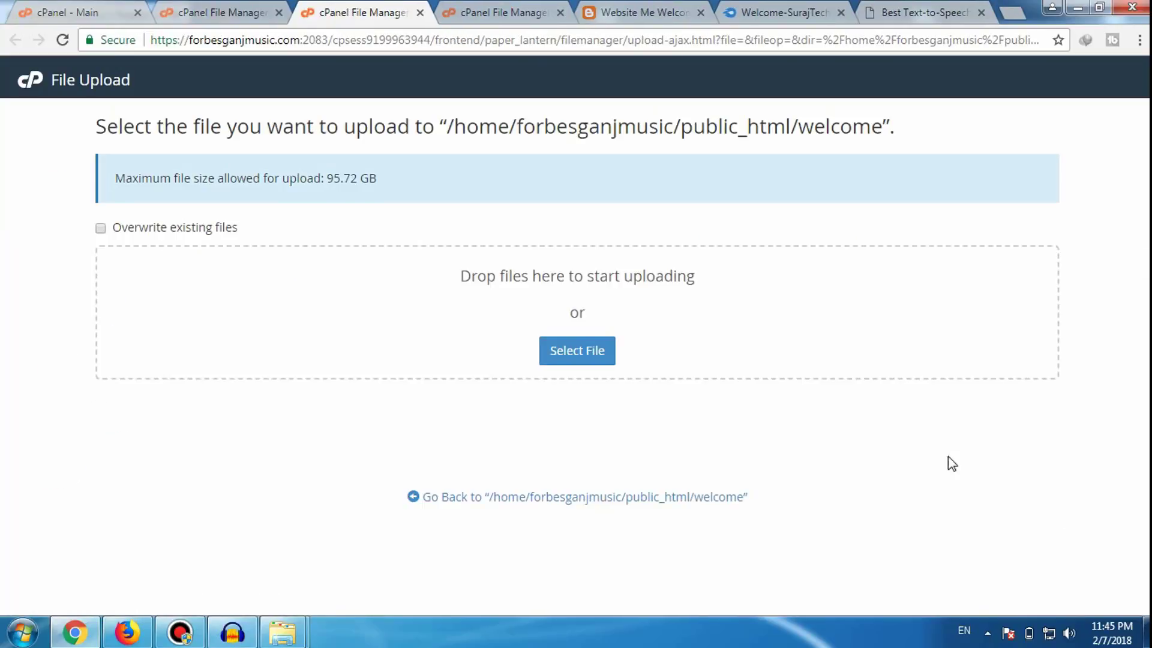
# Step: Upload the bbmm.mp3 recording from Downloads\Music to public_html/welcome, then return to that folder and reload its listing
pyautogui.click(597, 355)
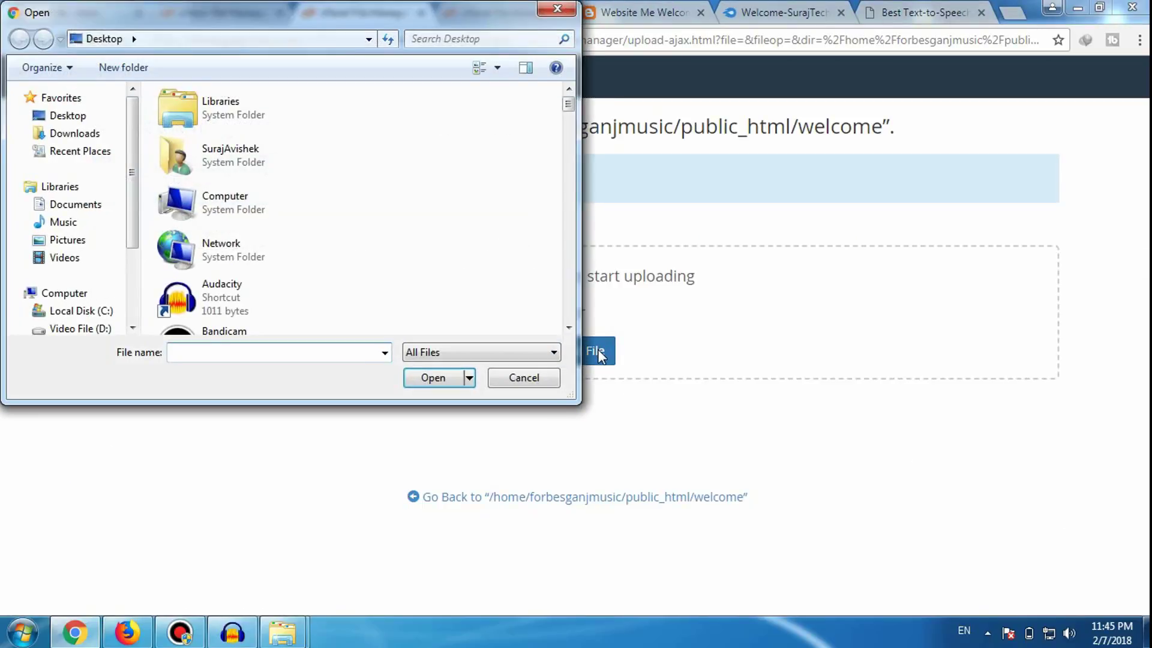
pyautogui.click(564, 11)
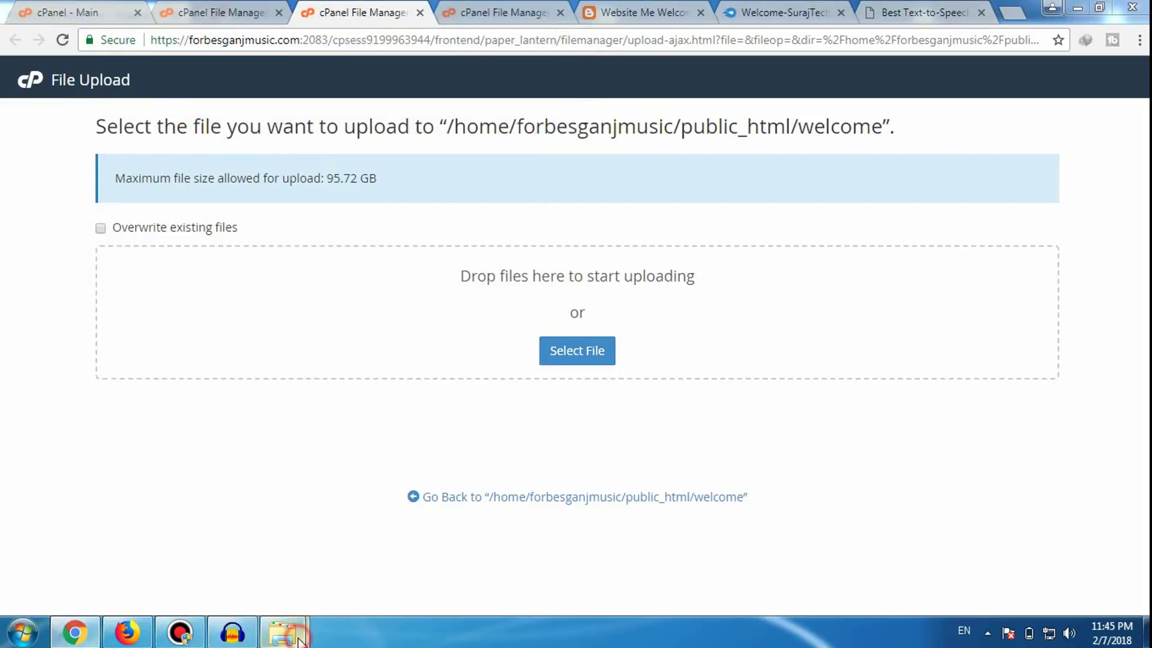
pyautogui.moveTo(287, 627)
pyautogui.click(354, 555)
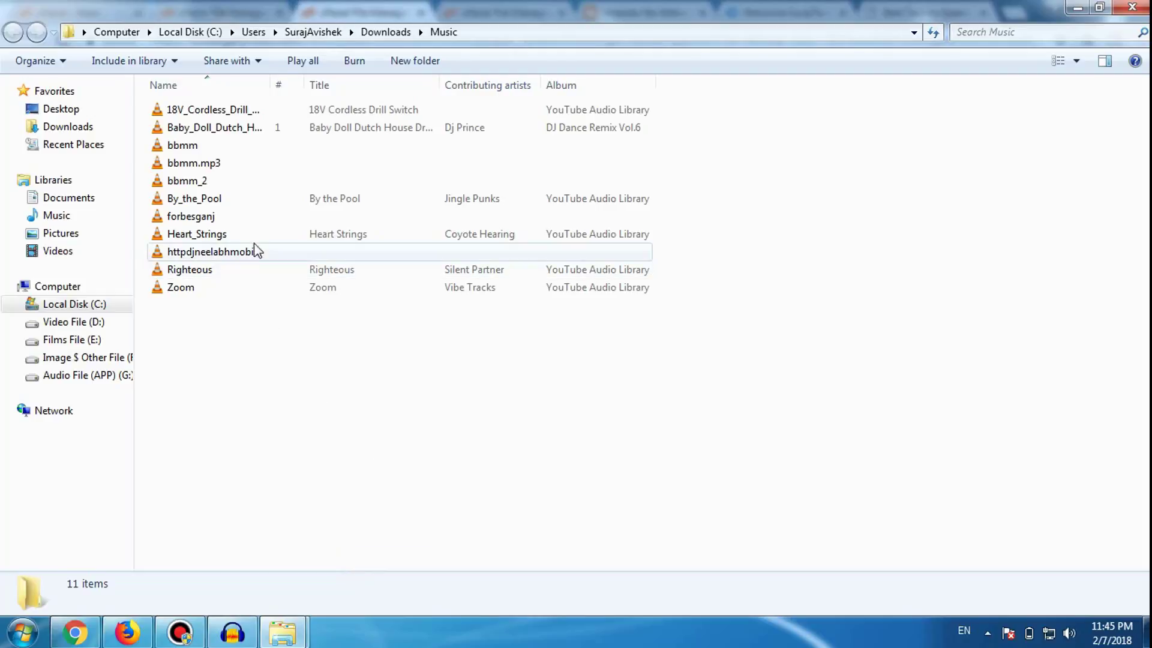
pyautogui.moveTo(188, 167); pyautogui.dragTo(576, 361)
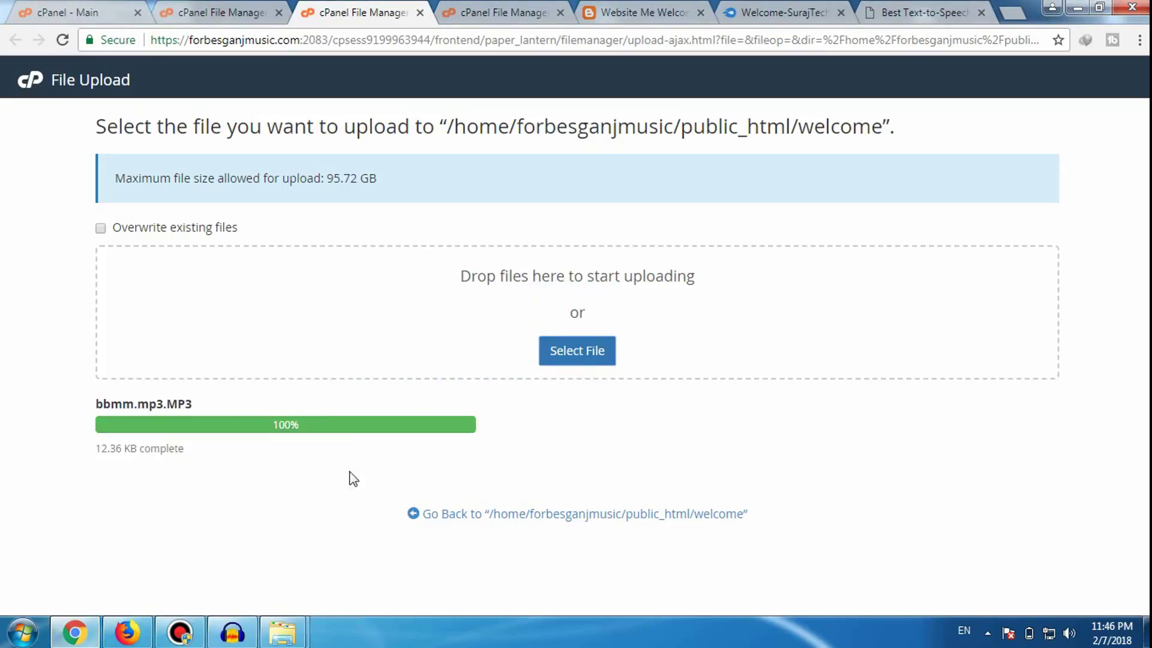
pyautogui.click(439, 520)
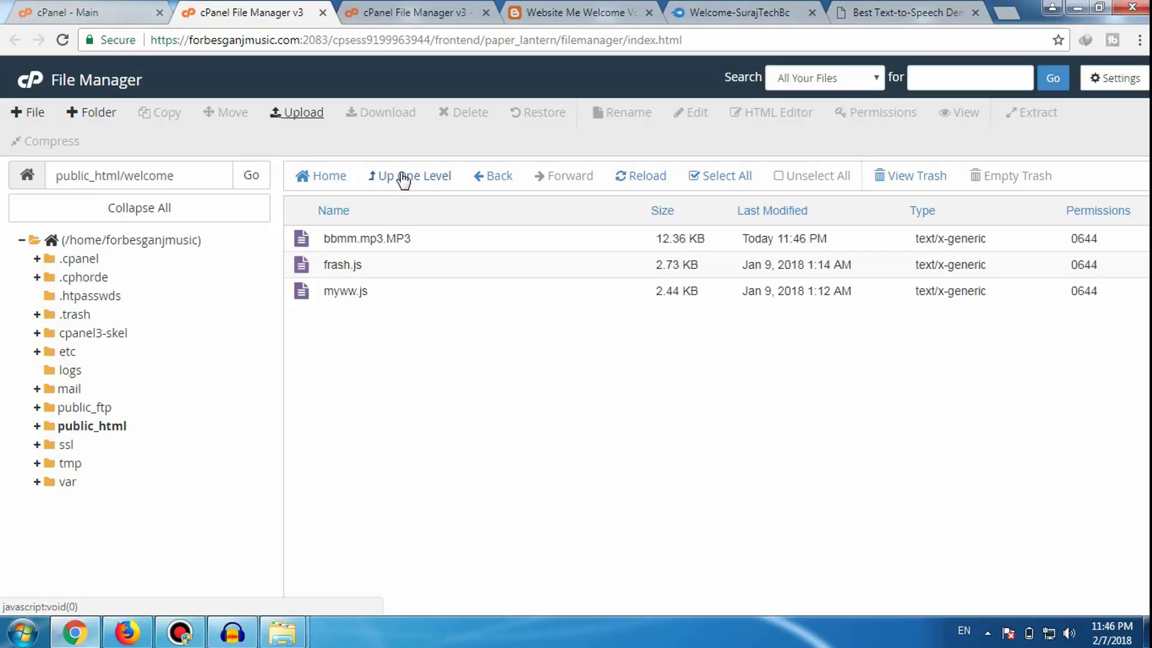
pyautogui.click(639, 186)
pyautogui.click(639, 177)
# Step: Rename bbmm.mp3.MP3 in the welcome folder as bbmm.mp3 and reload the file listing
pyautogui.click(445, 240)
pyautogui.rightClick(446, 240)
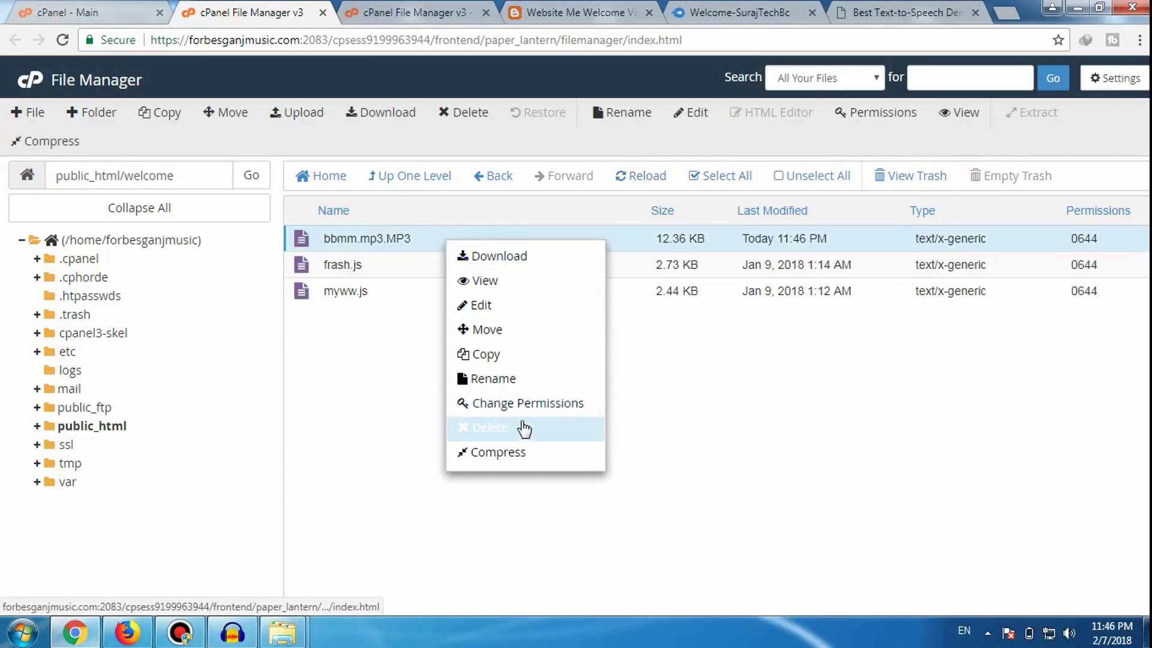
pyautogui.click(511, 373)
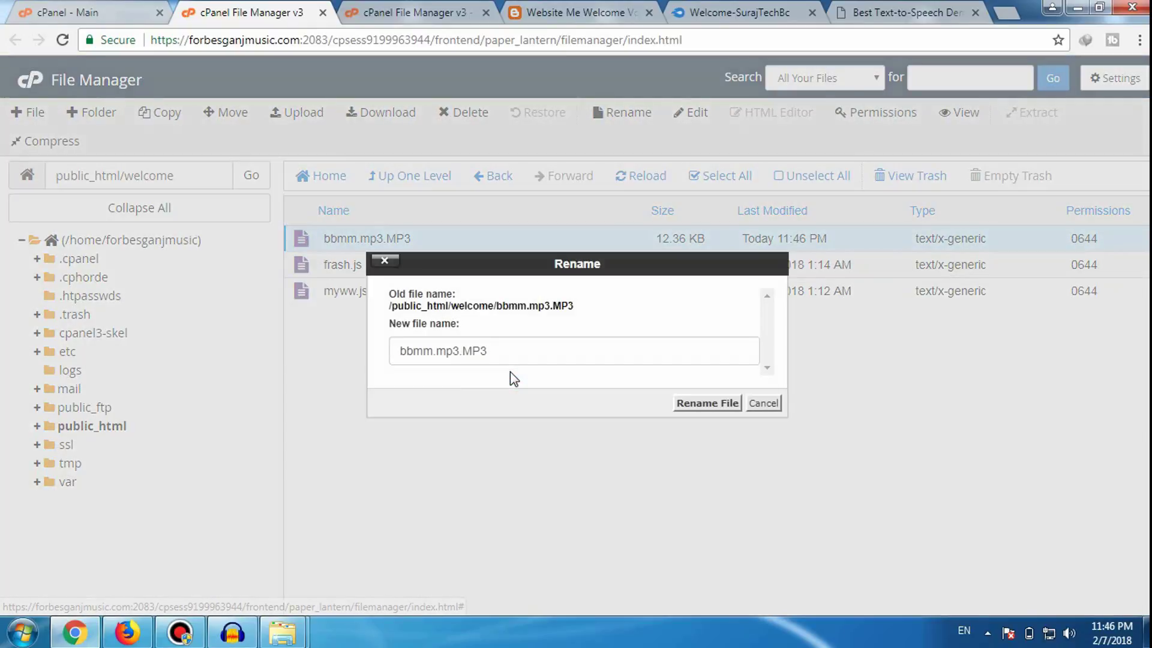
pyautogui.click(510, 352)
pyautogui.press('BackSpace')
pyautogui.press('BackSpace')
pyautogui.press('BackSpace')
pyautogui.press('BackSpace')
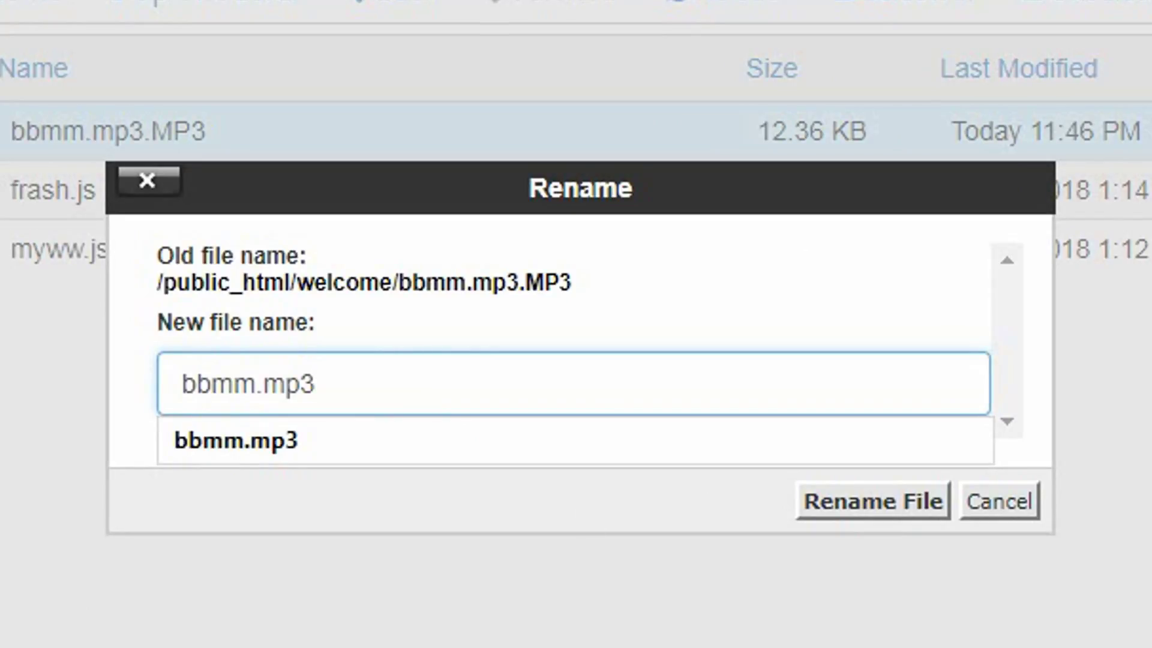
pyautogui.click(855, 507)
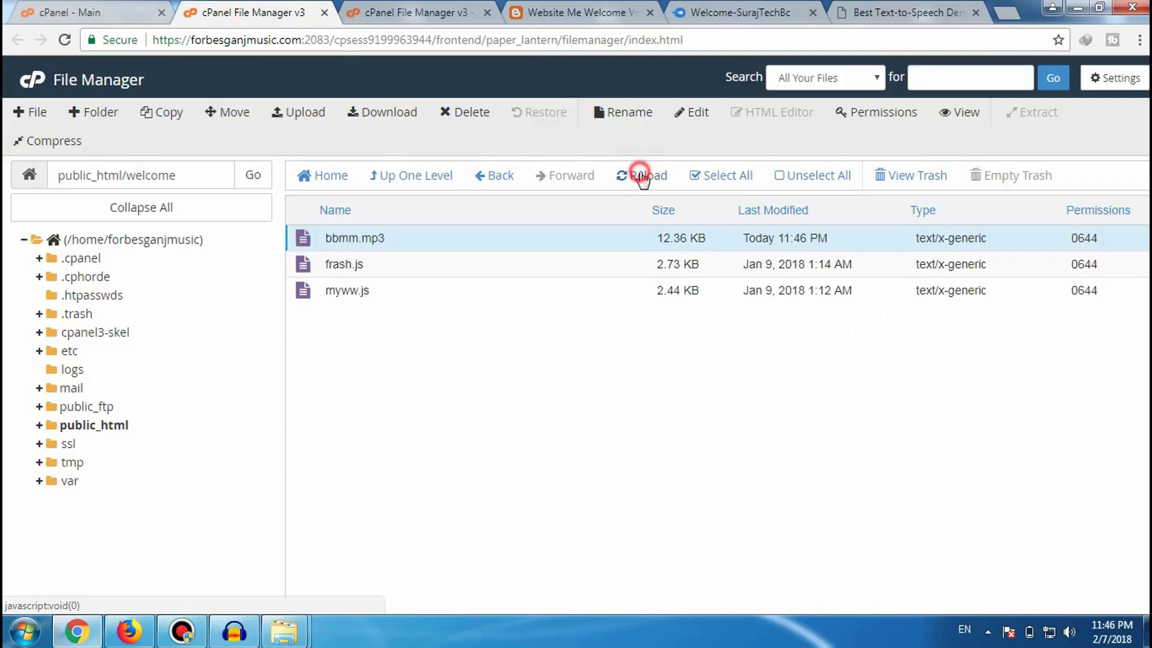
pyautogui.click(647, 161)
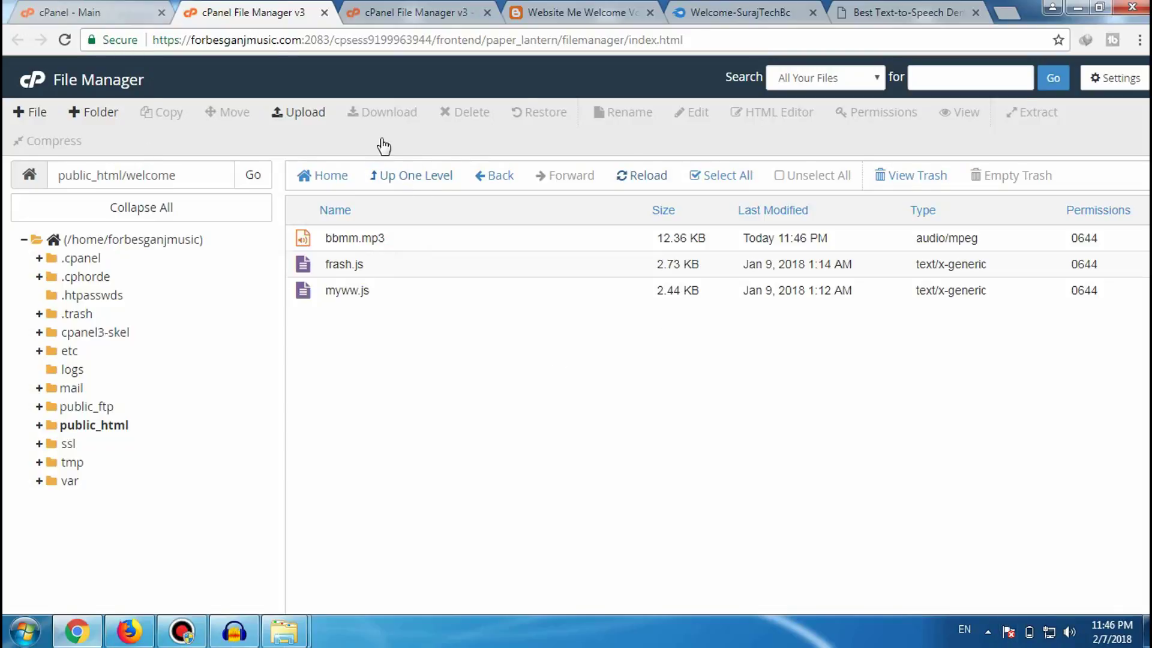
# Step: Go up from the welcome folder to public_html and open its index.php for editing
pyautogui.click(405, 178)
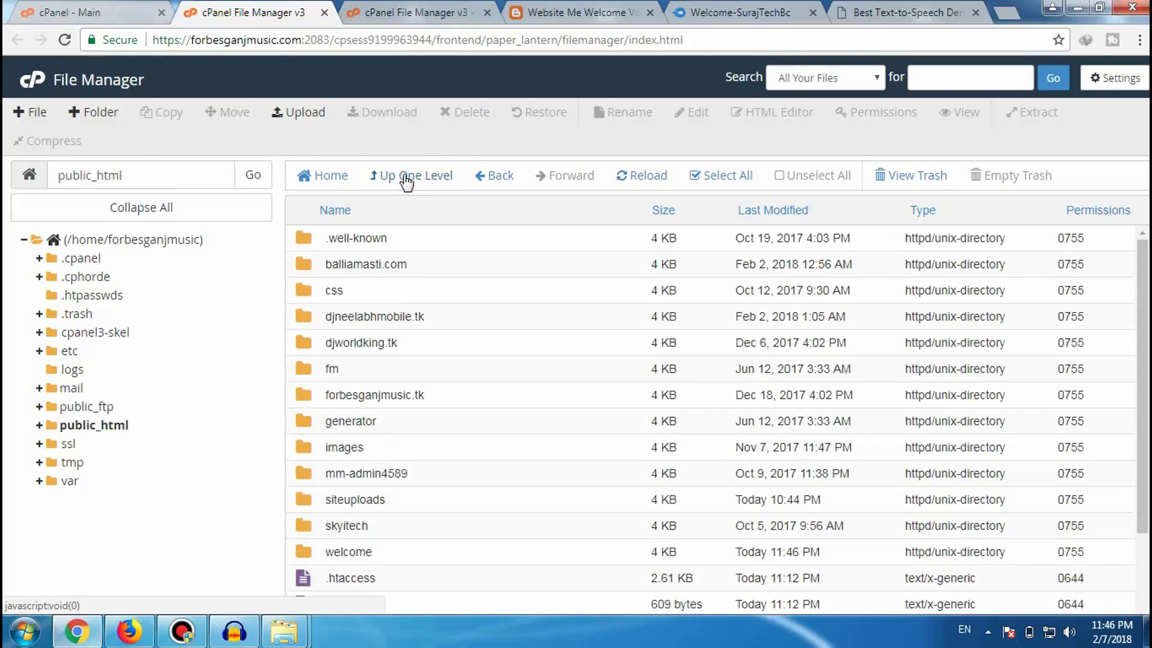
pyautogui.scroll(-2, 548, 372)
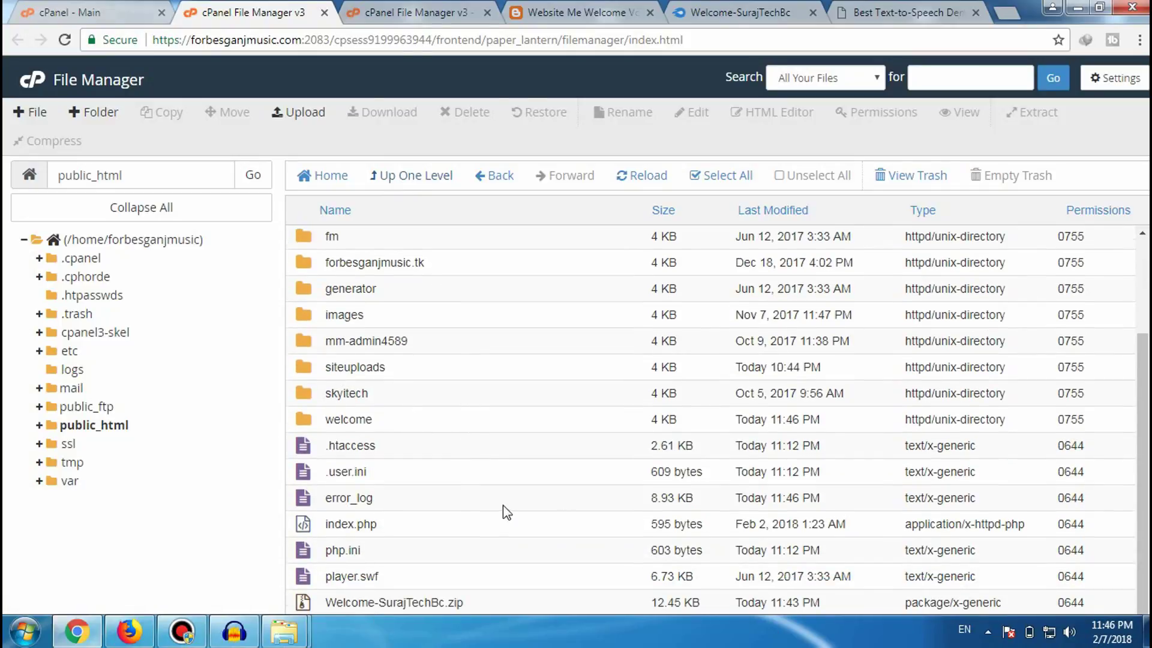
pyautogui.click(413, 523)
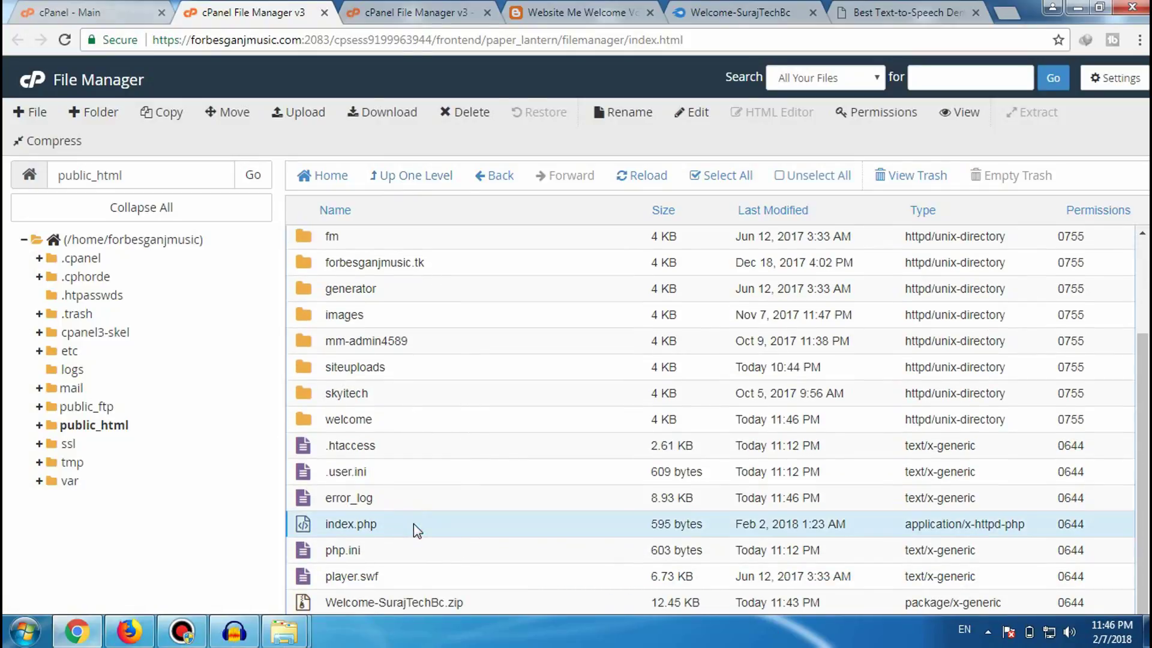
pyautogui.rightClick(413, 523)
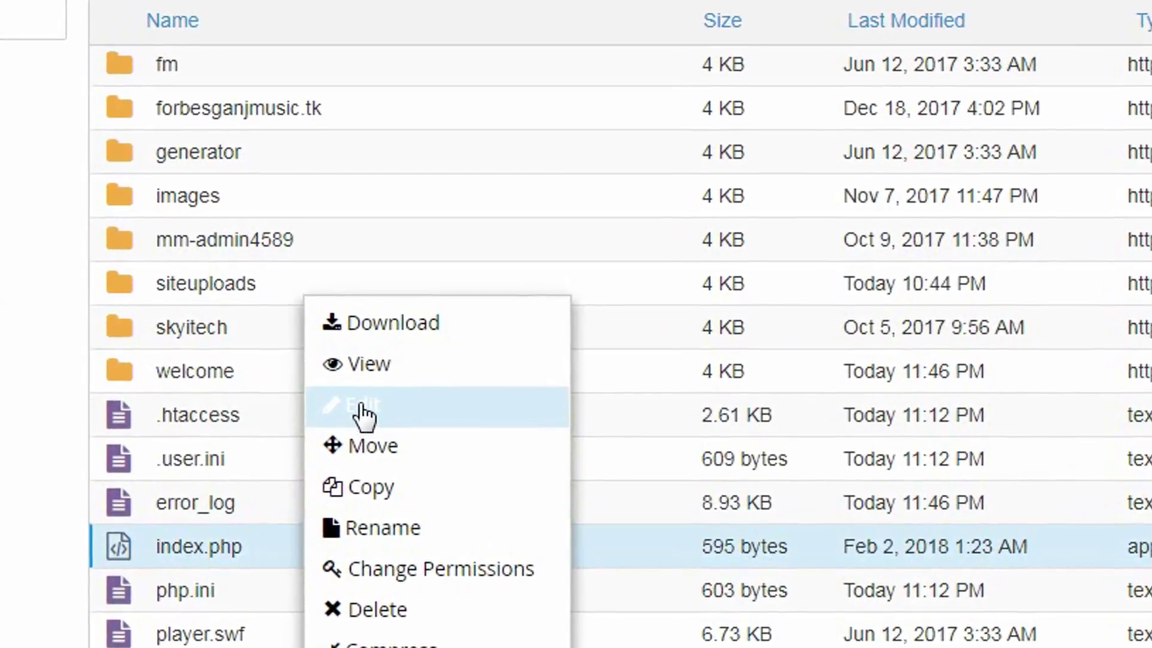
pyautogui.click(377, 425)
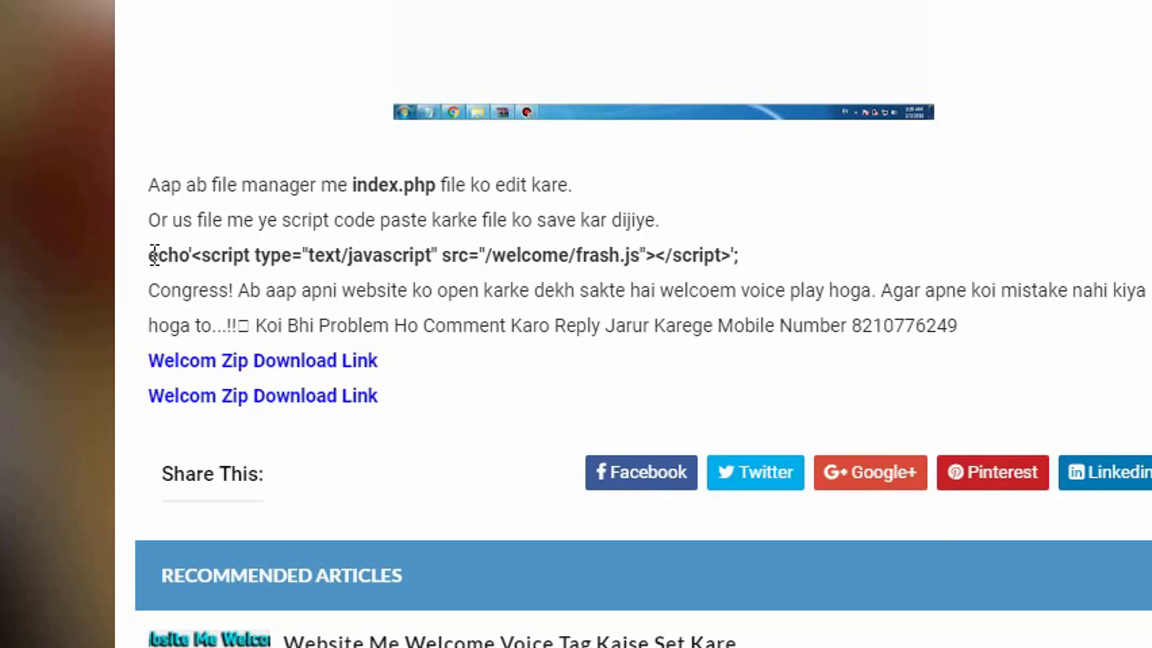
# Step: Compare the echo script line for /welcome/frash.js in the blog post with line 2 of index.php
pyautogui.moveTo(151, 255); pyautogui.dragTo(750, 260)
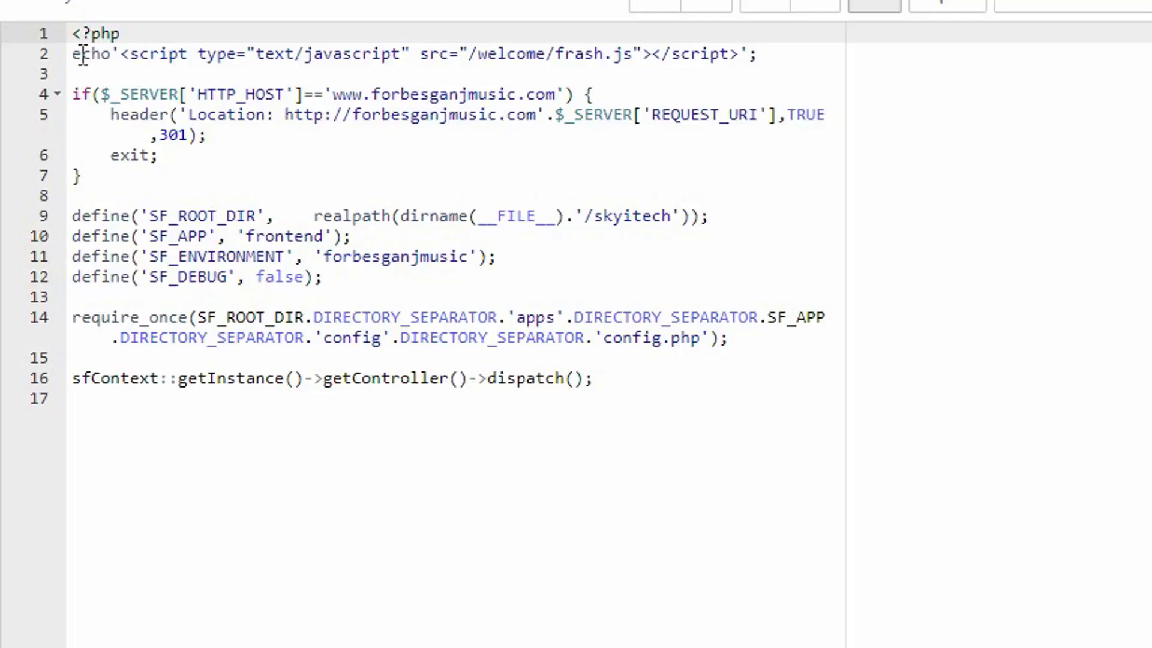
pyautogui.moveTo(73, 54); pyautogui.dragTo(768, 60)
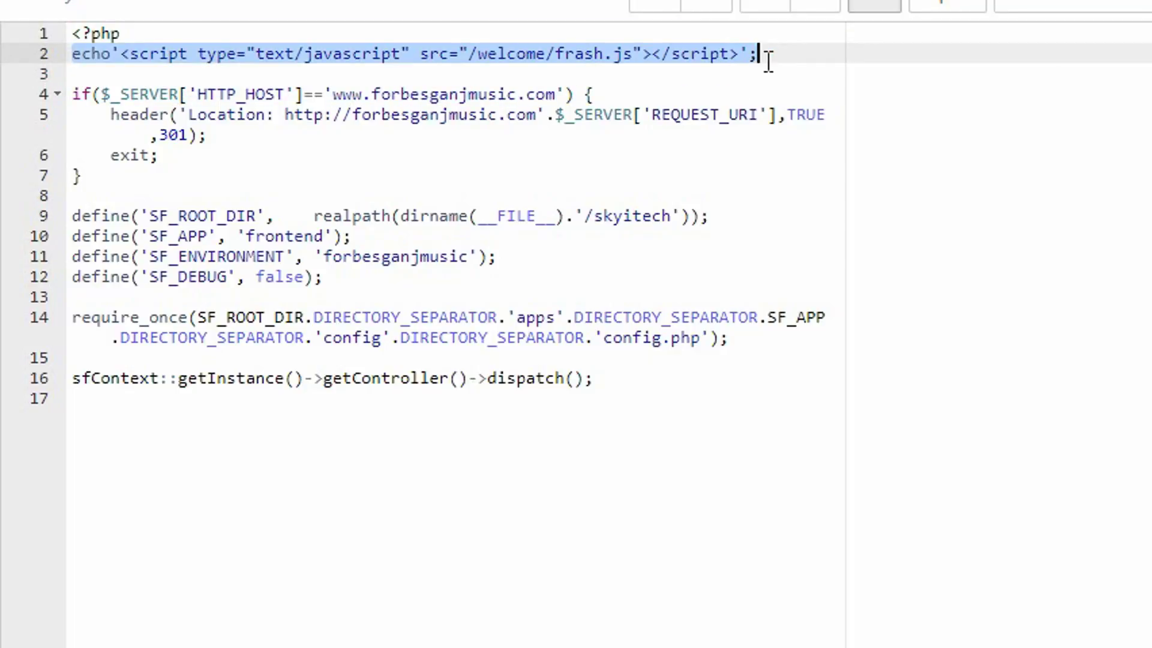
pyautogui.click(768, 60)
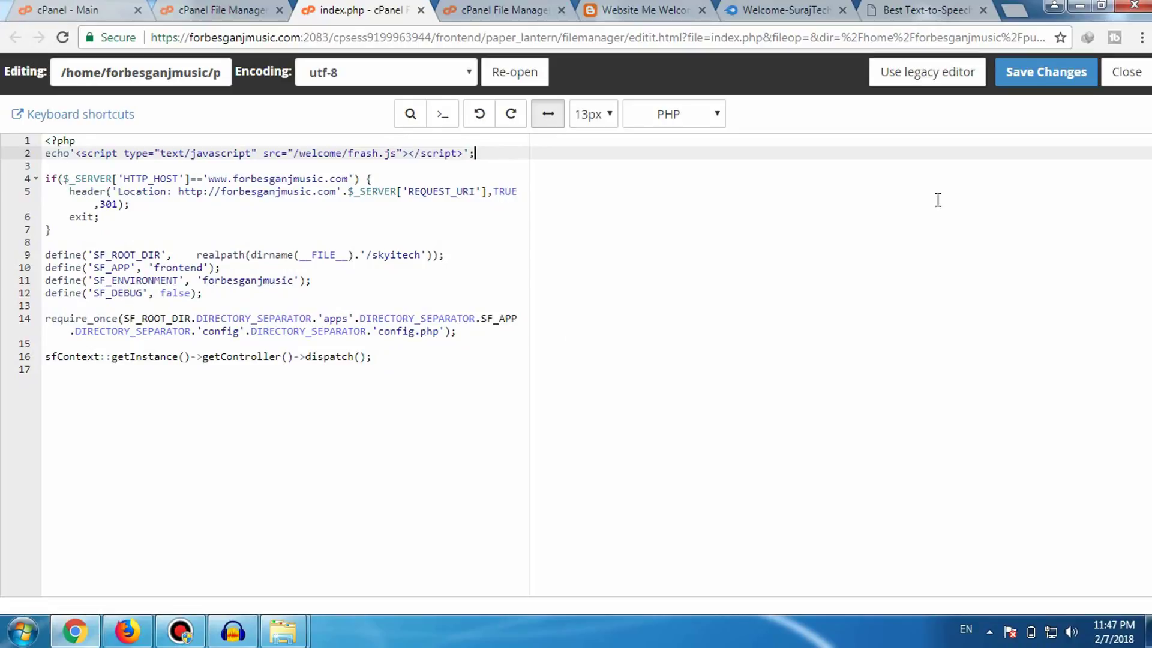
# Step: Save index.php, then close its editor and the leftover file upload page
pyautogui.click(1021, 72)
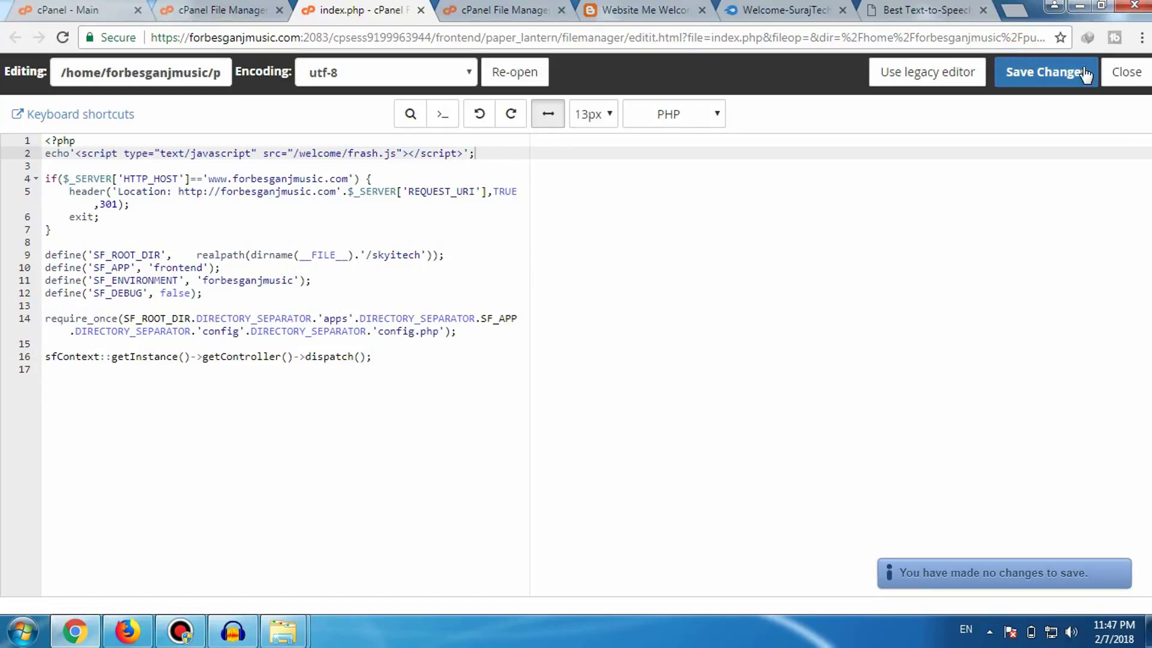
pyautogui.click(1128, 74)
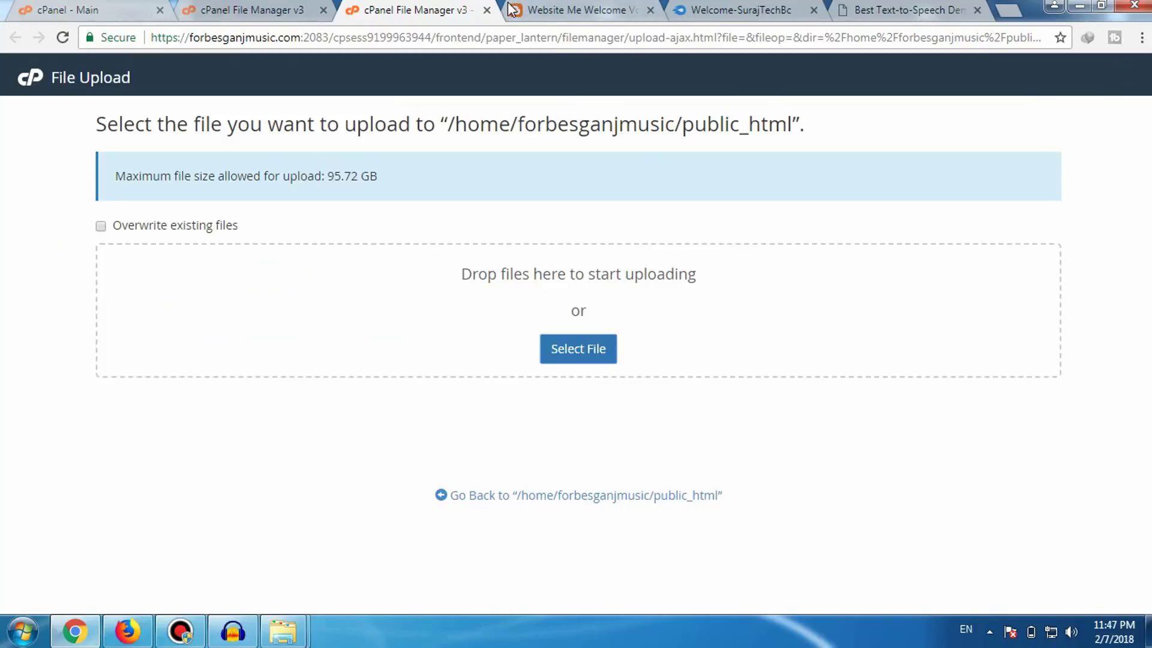
pyautogui.click(487, 10)
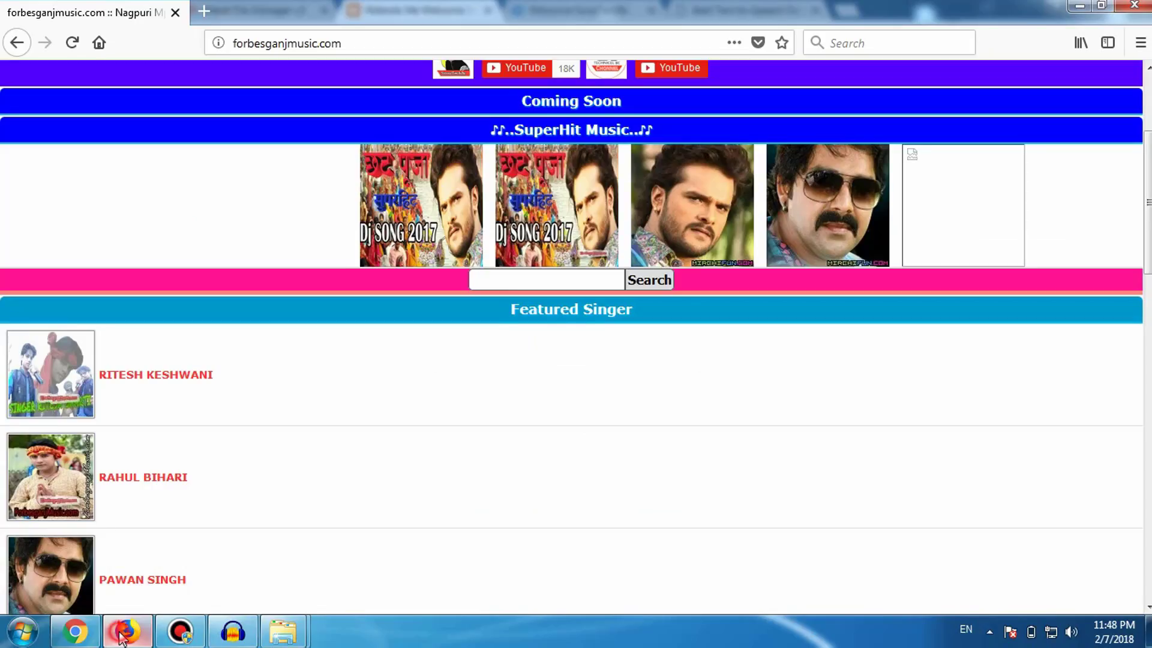
# Step: Switch to Firefox, load forbesganjmusic.com again to test the welcome voice, then minimize the browser
pyautogui.click(127, 631)
pyautogui.click(417, 42)
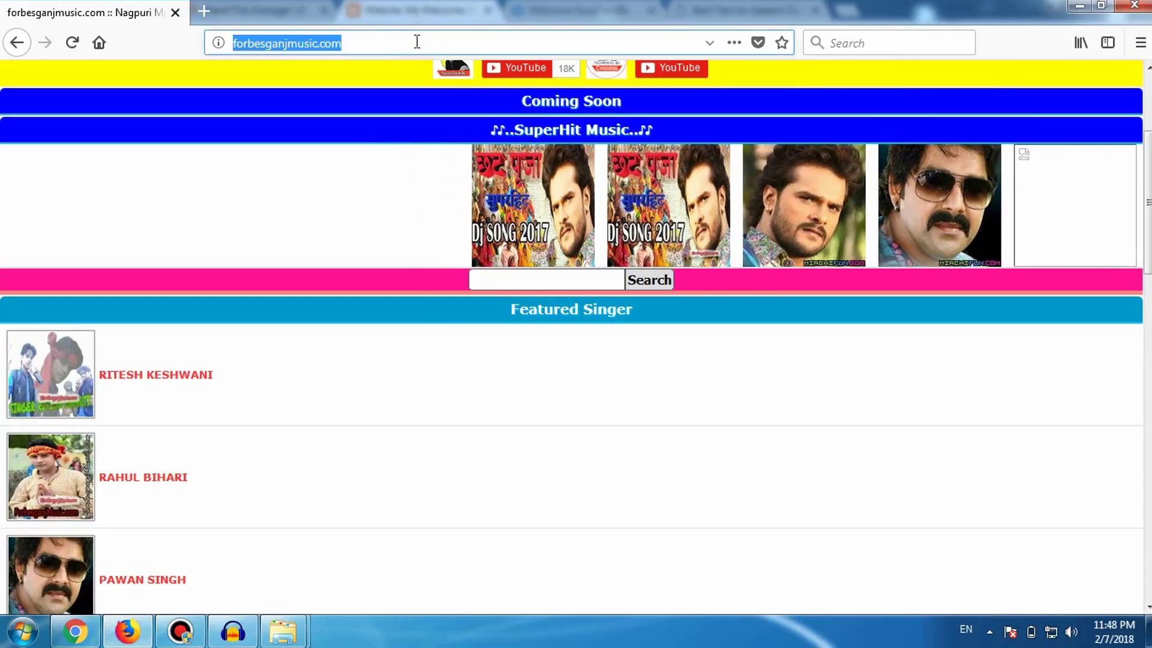
pyautogui.click(417, 42)
pyautogui.press('Return')
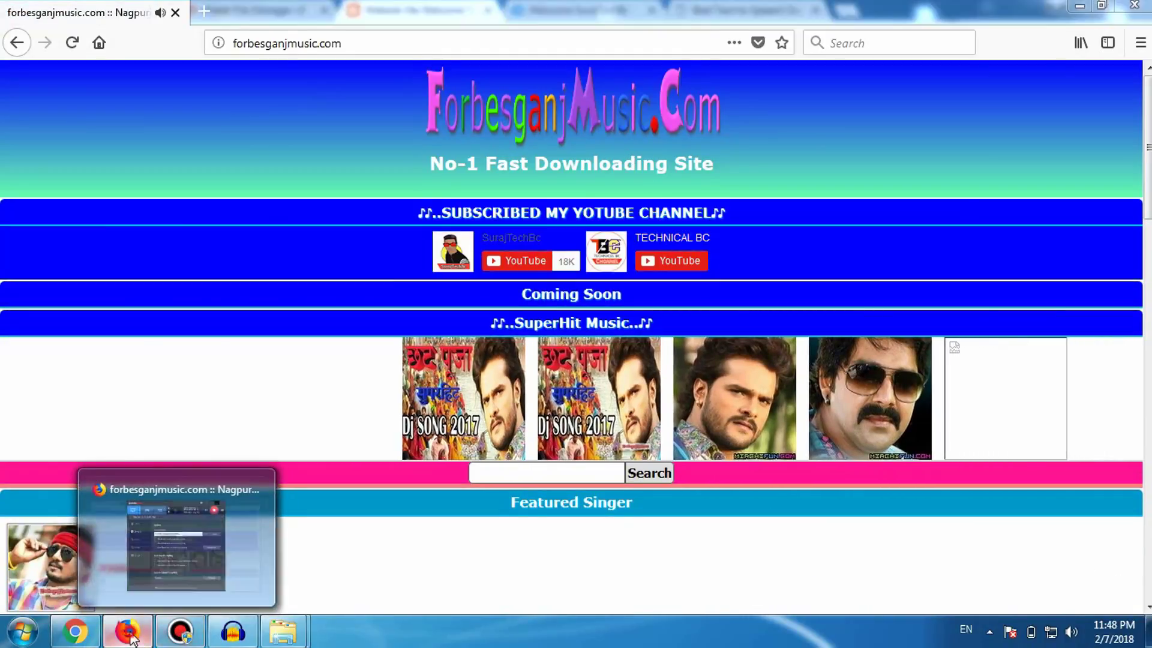
pyautogui.click(129, 635)
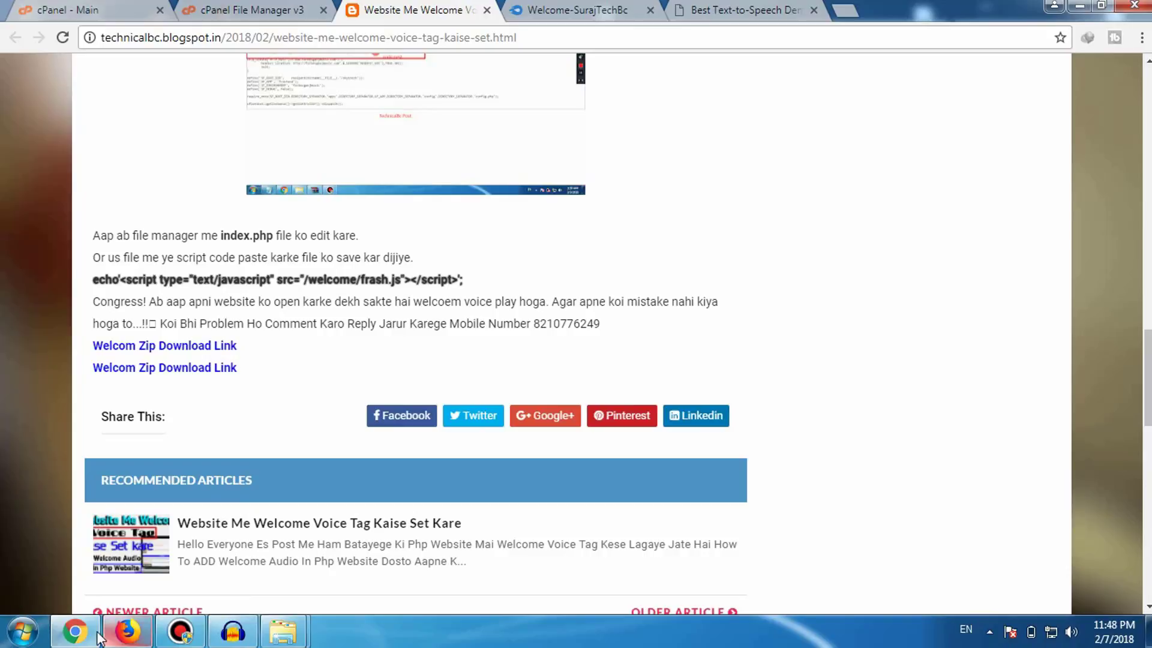
# Step: Return to cPanel File Manager in Chrome, open the balliamasti.com folder in public_html and locate its index.php
pyautogui.click(75, 631)
pyautogui.hotkey('alt', 'Tab')
pyautogui.click(240, 7)
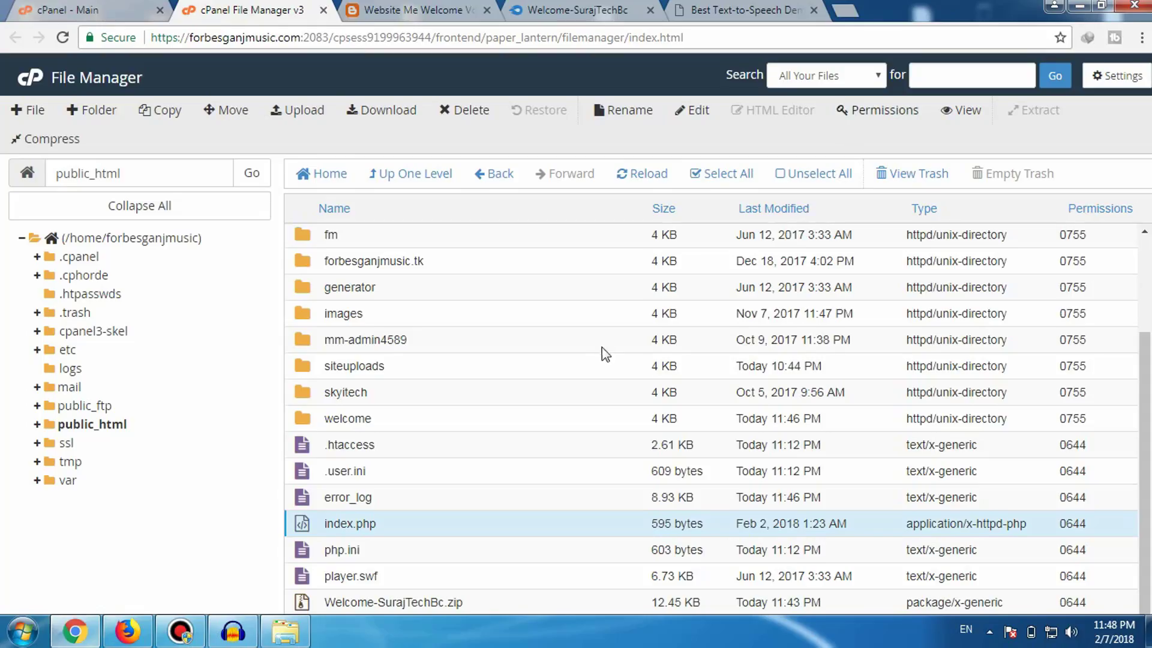
pyautogui.scroll(2, 628, 355)
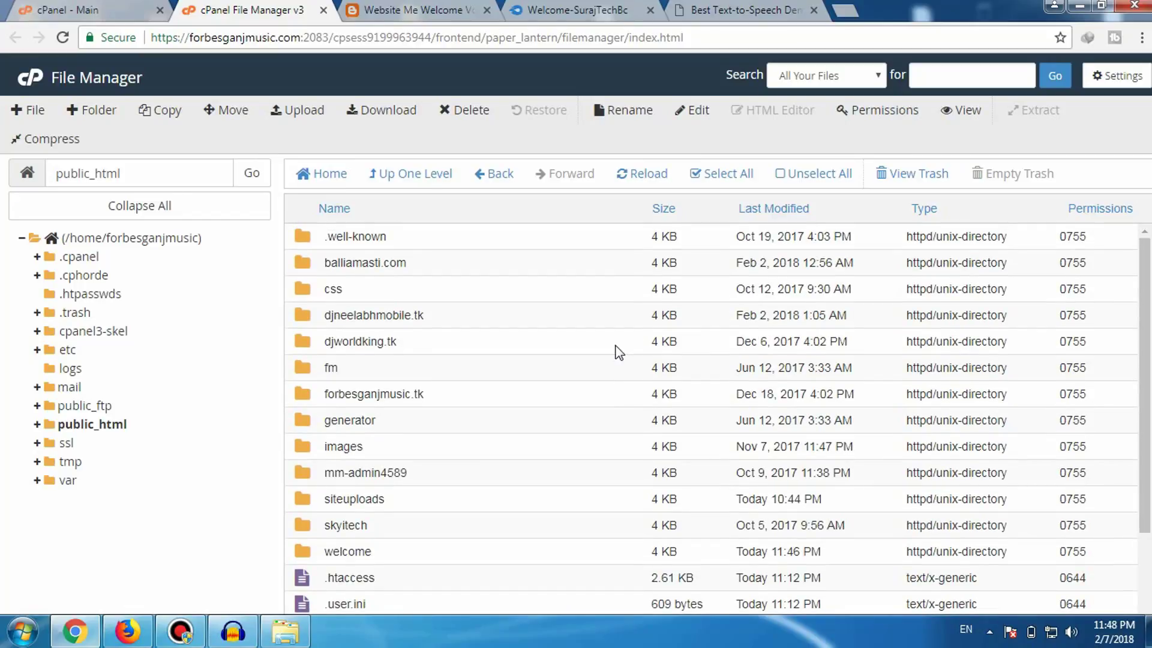
pyautogui.doubleClick(456, 267)
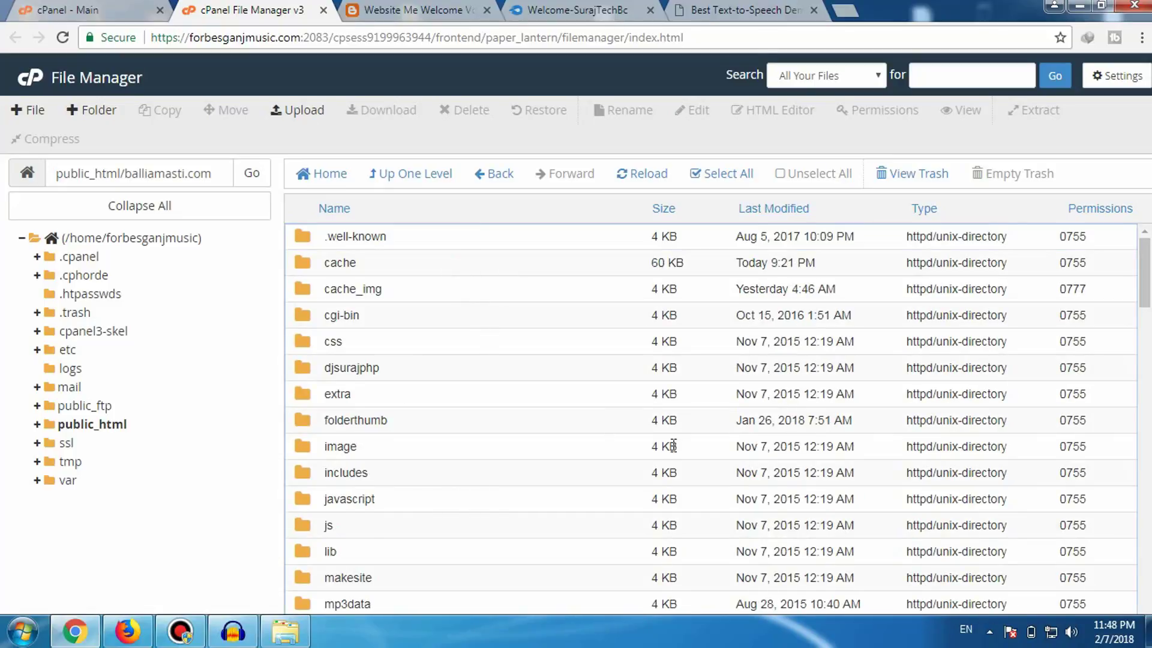
pyautogui.scroll(-9, 505, 308)
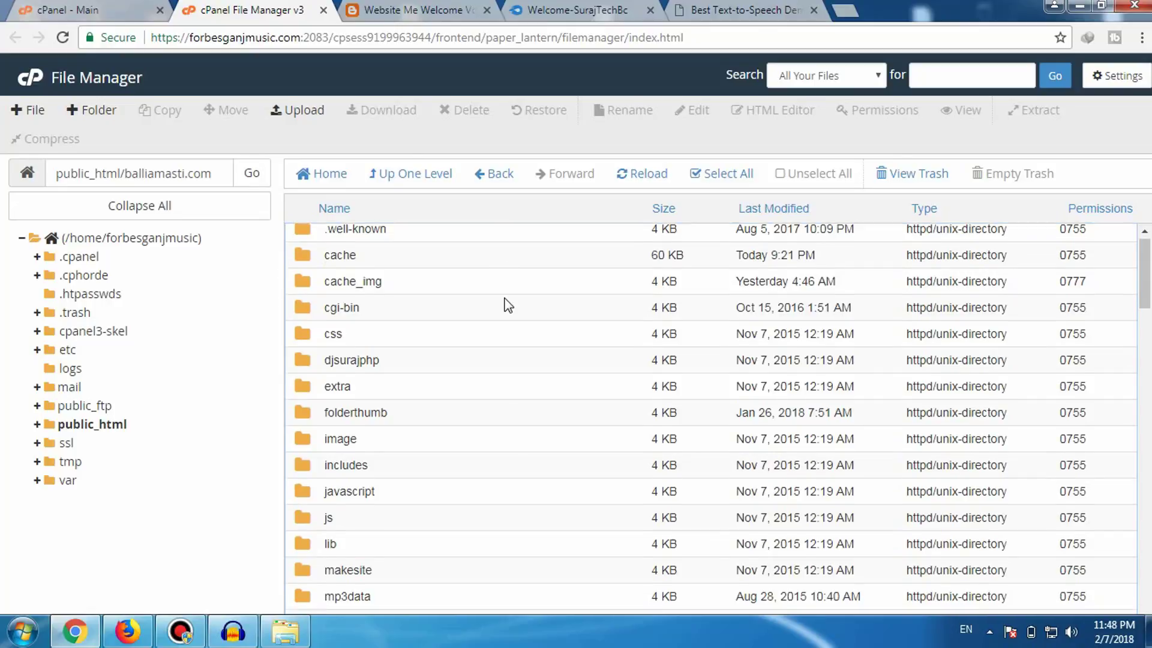
pyautogui.scroll(-7, 505, 307)
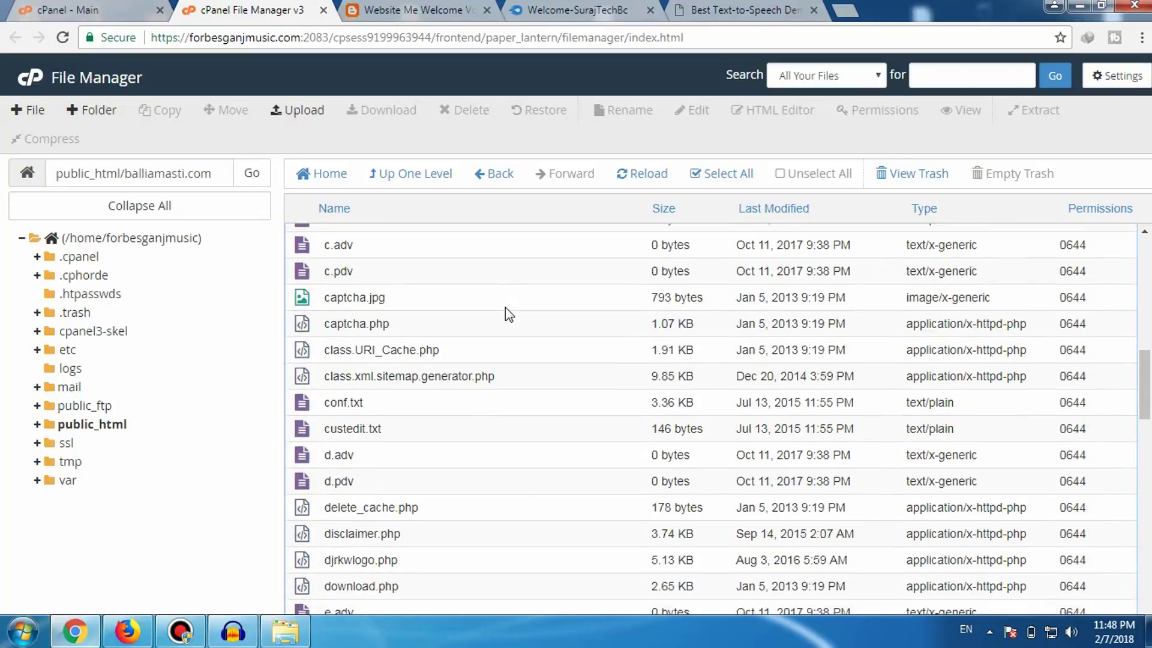
pyautogui.scroll(-6, 505, 308)
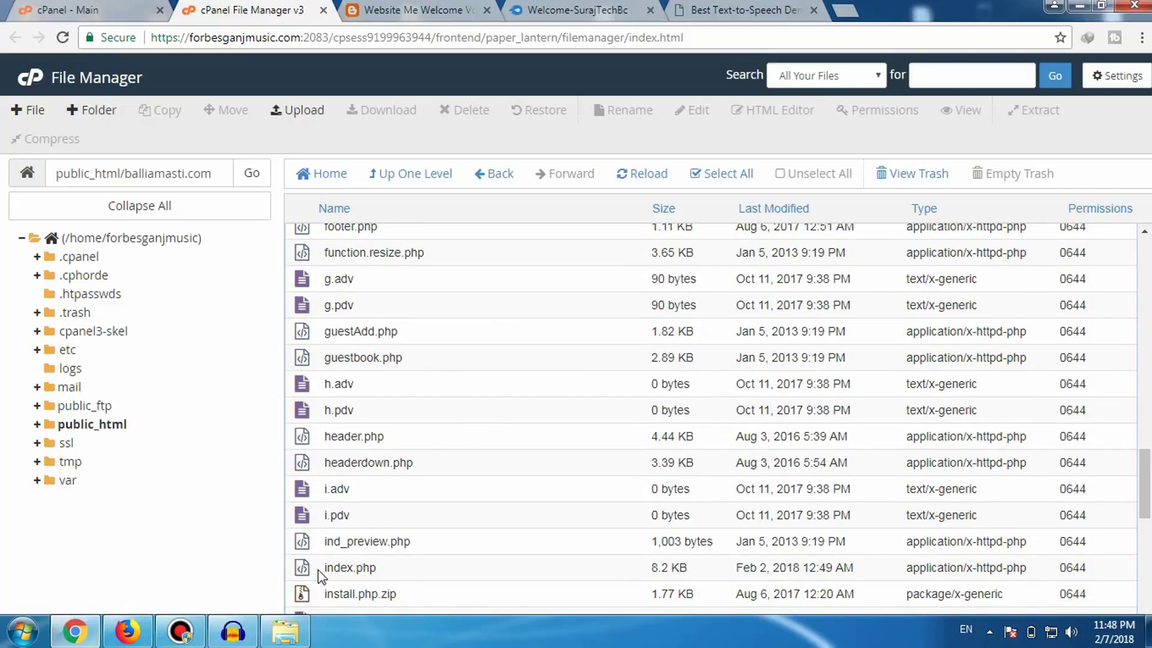
pyautogui.scroll(-2, 367, 564)
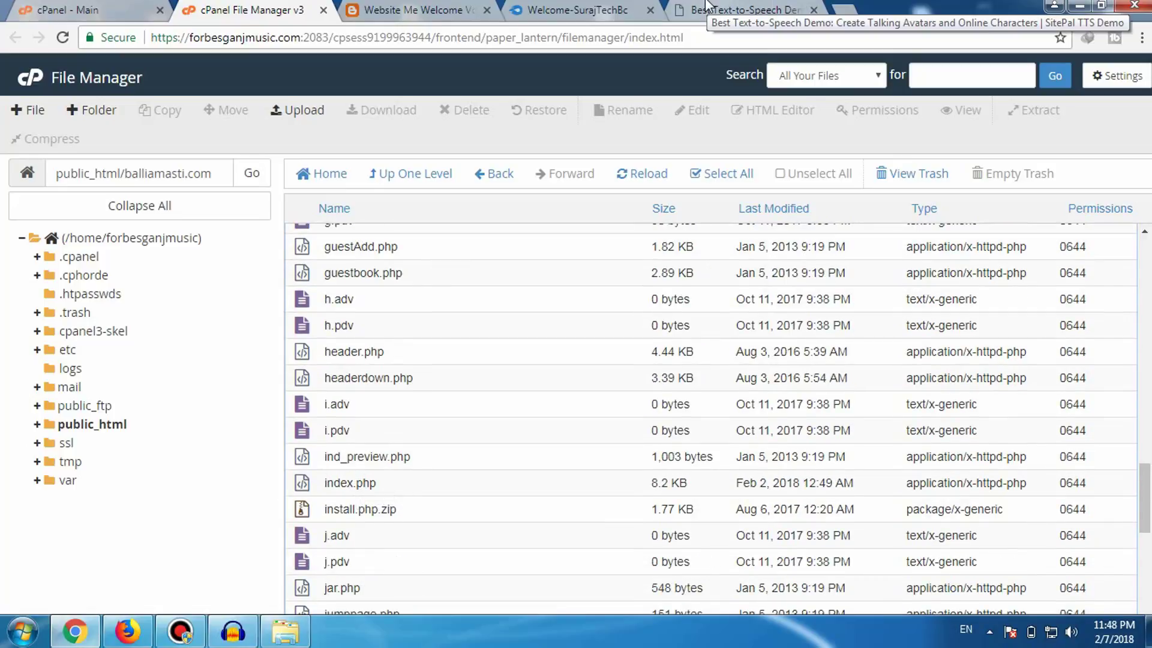
# Step: Outline the index.php entry with a red rectangle in the screen annotation overlay, then close the overlay
pyautogui.click(729, 12)
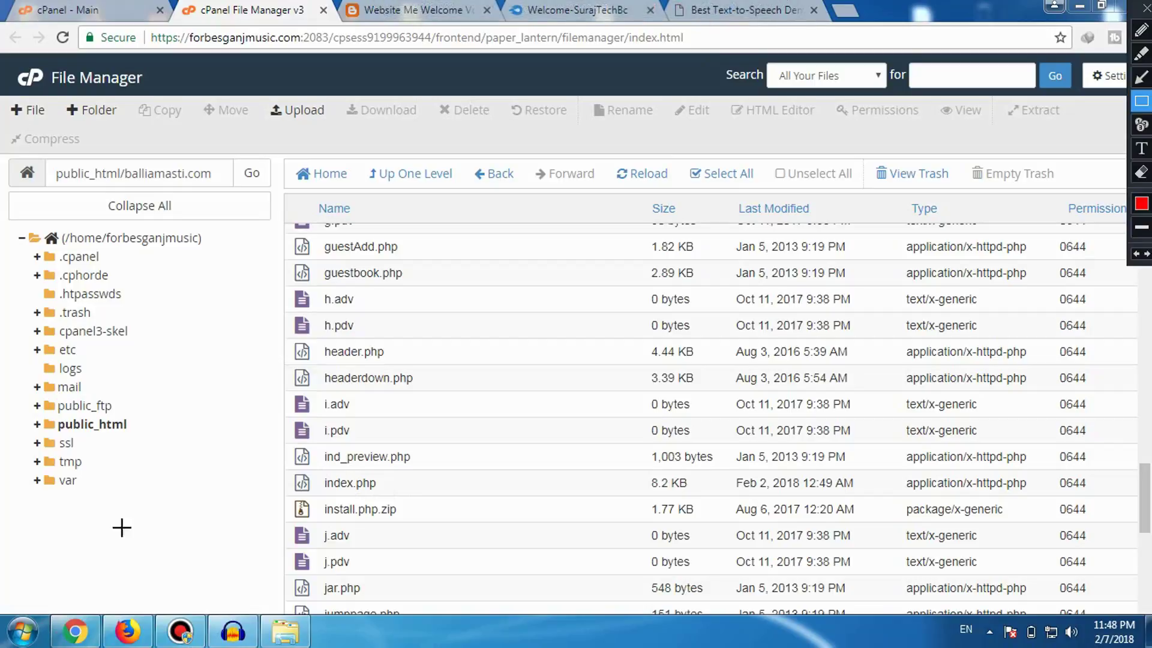
pyautogui.moveTo(272, 474); pyautogui.dragTo(447, 493)
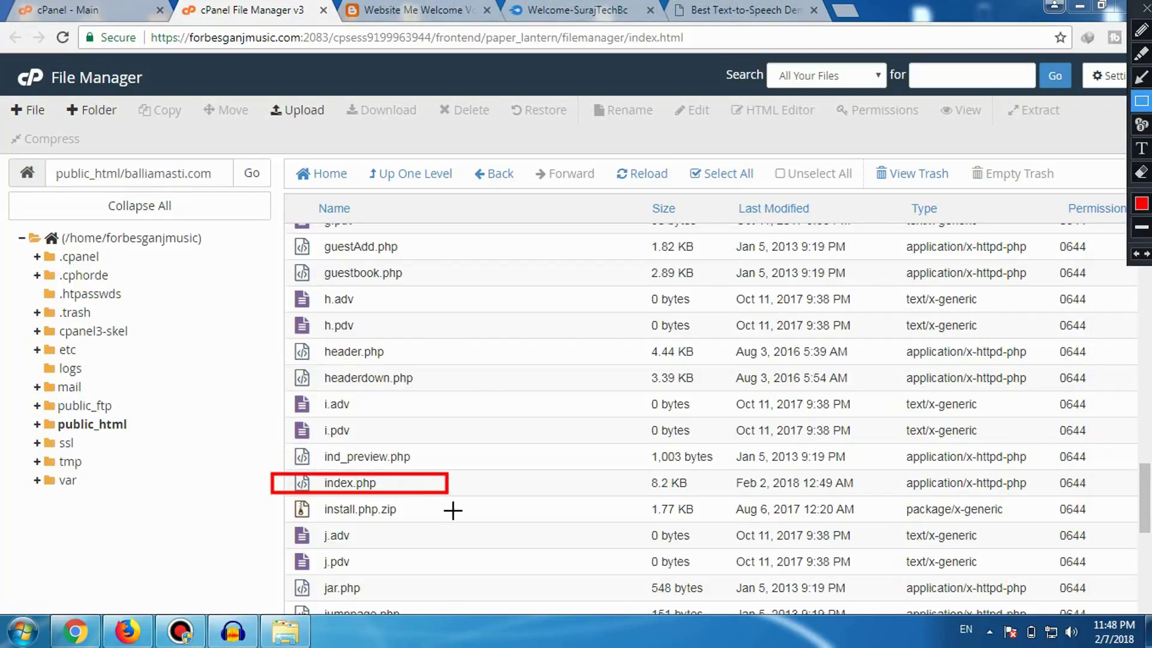
pyautogui.click(1146, 10)
# Step: Open index.php in public_html/balliamasti.com for editing
pyautogui.click(397, 483)
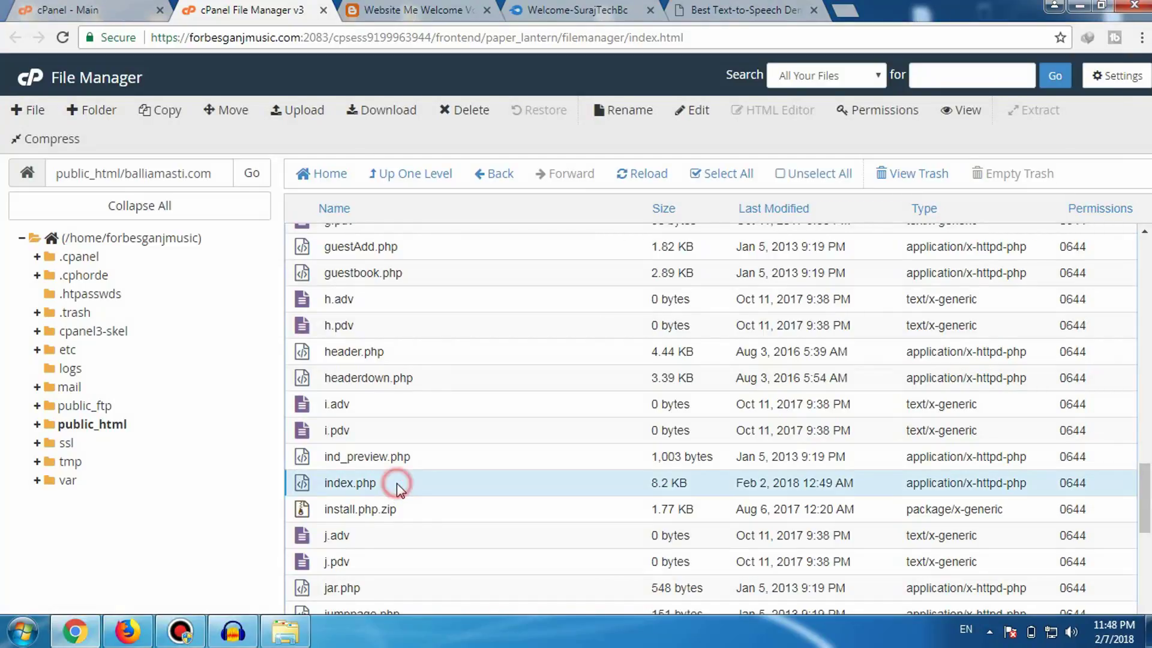
pyautogui.rightClick(397, 483)
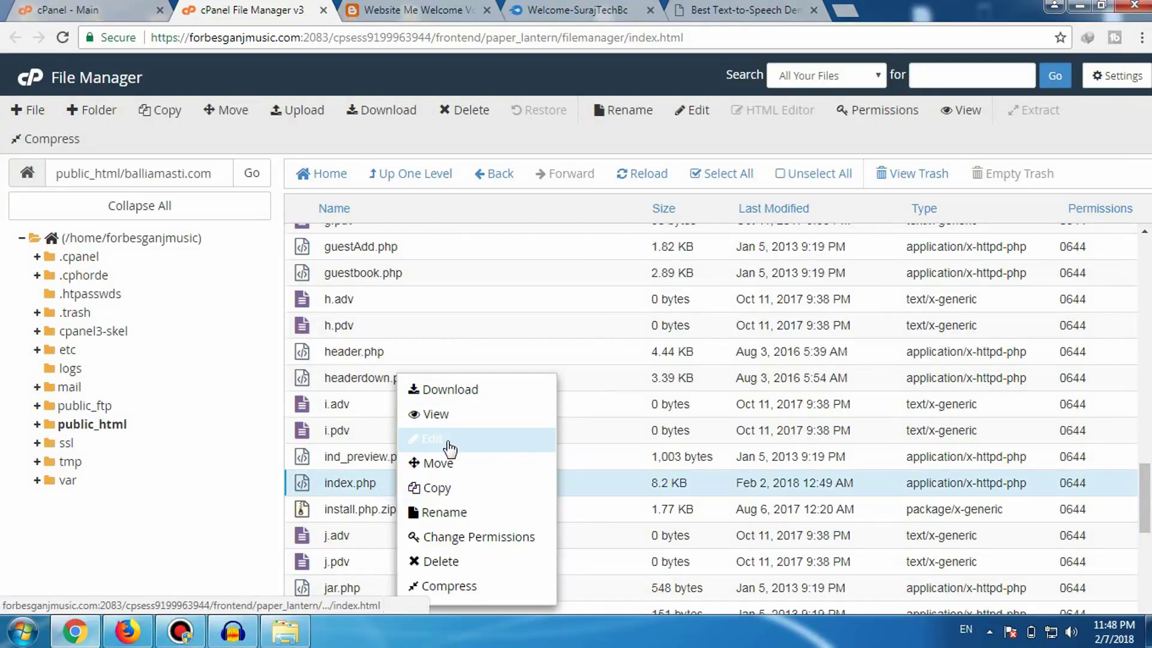
pyautogui.click(445, 440)
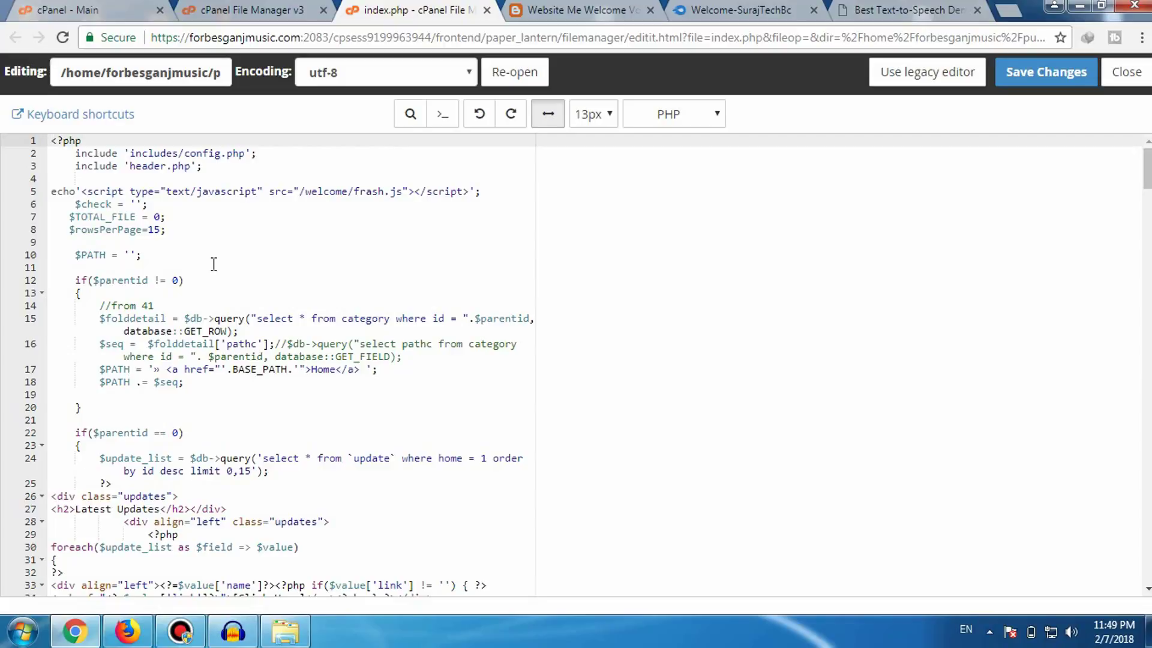
# Step: Highlight the echo script line for /welcome/frash.js on line 5 of index.php and outline it with a red rectangle
pyautogui.click(52, 190)
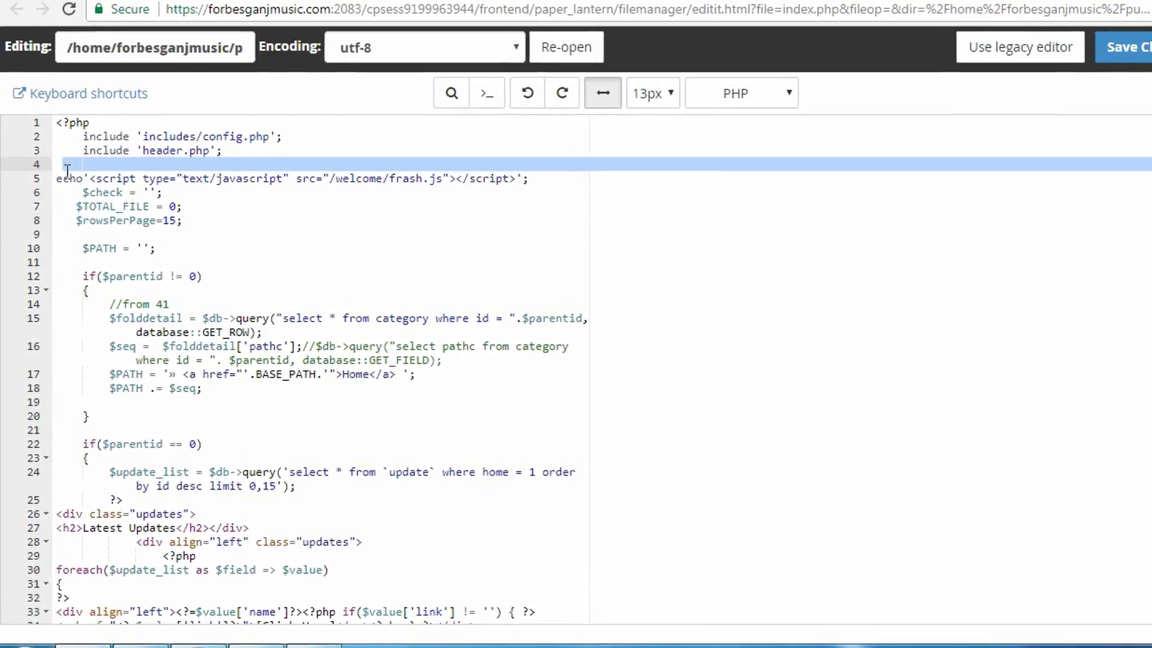
pyautogui.tripleClick(71, 166)
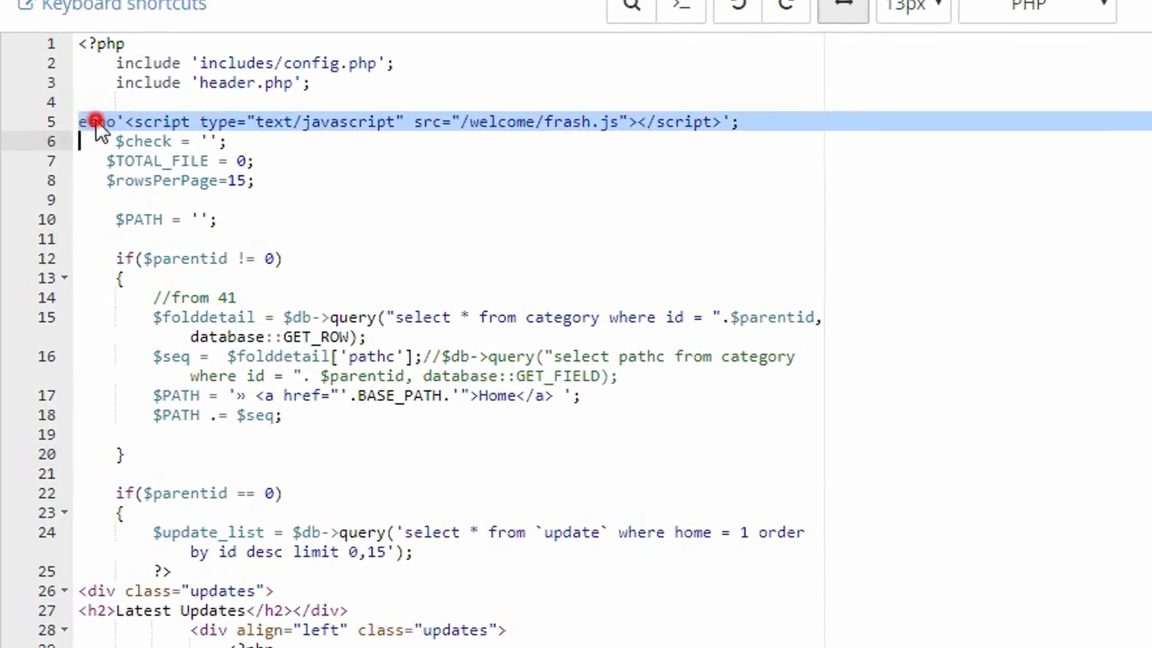
pyautogui.click(72, 166)
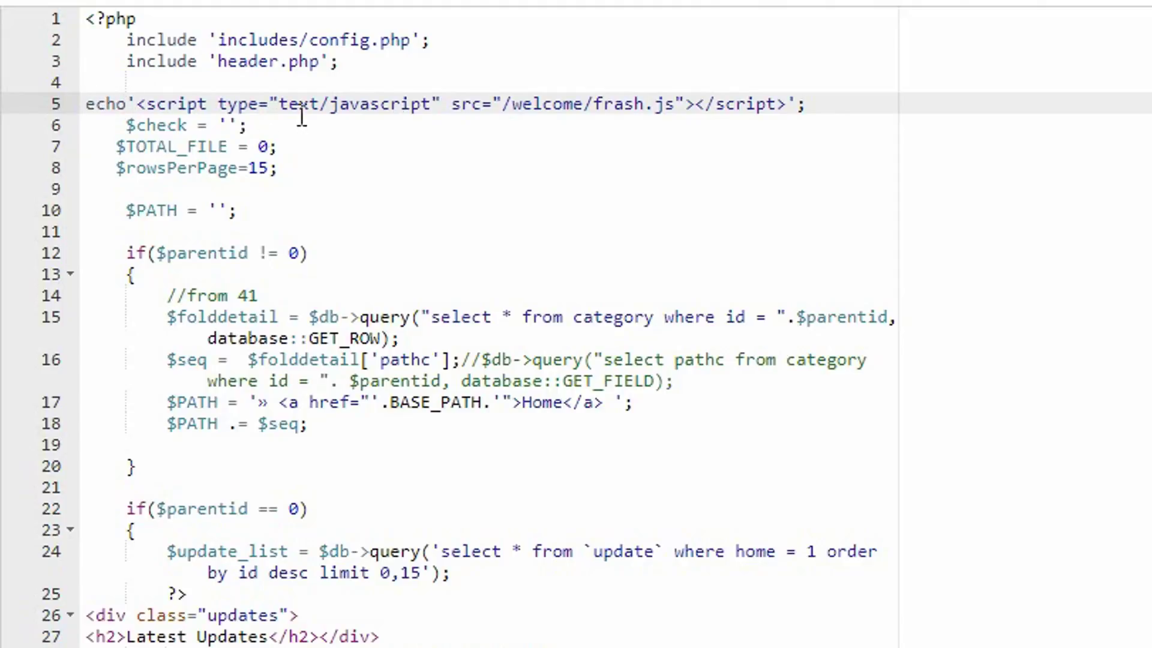
pyautogui.click(807, 105)
pyautogui.moveTo(69, 82); pyautogui.dragTo(862, 130)
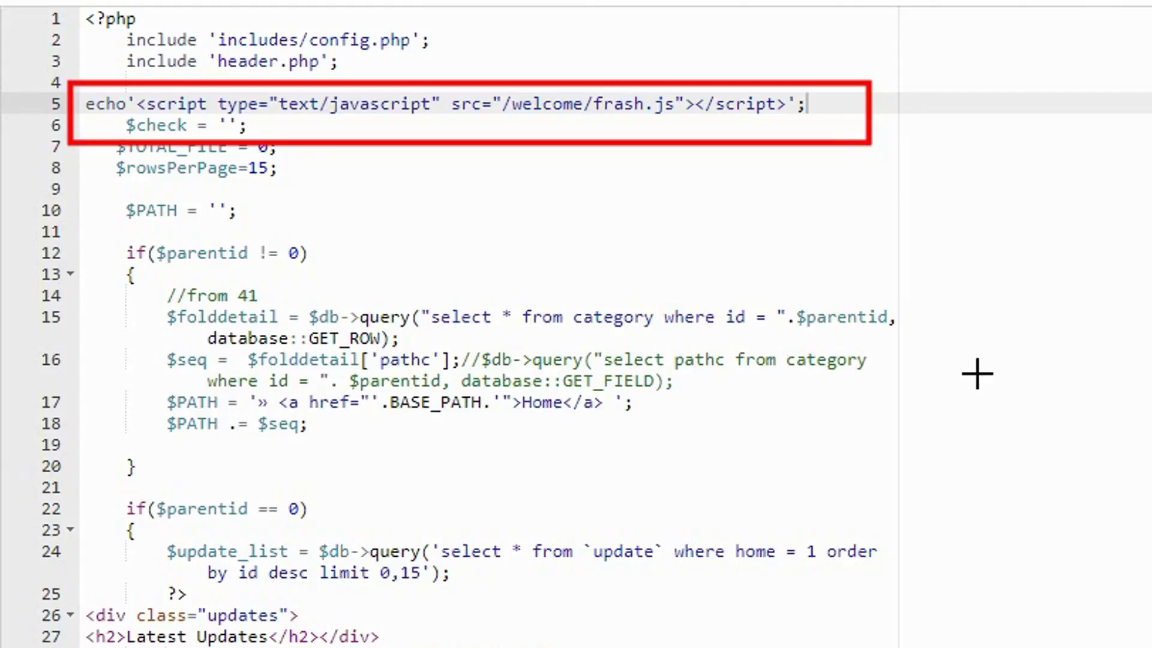